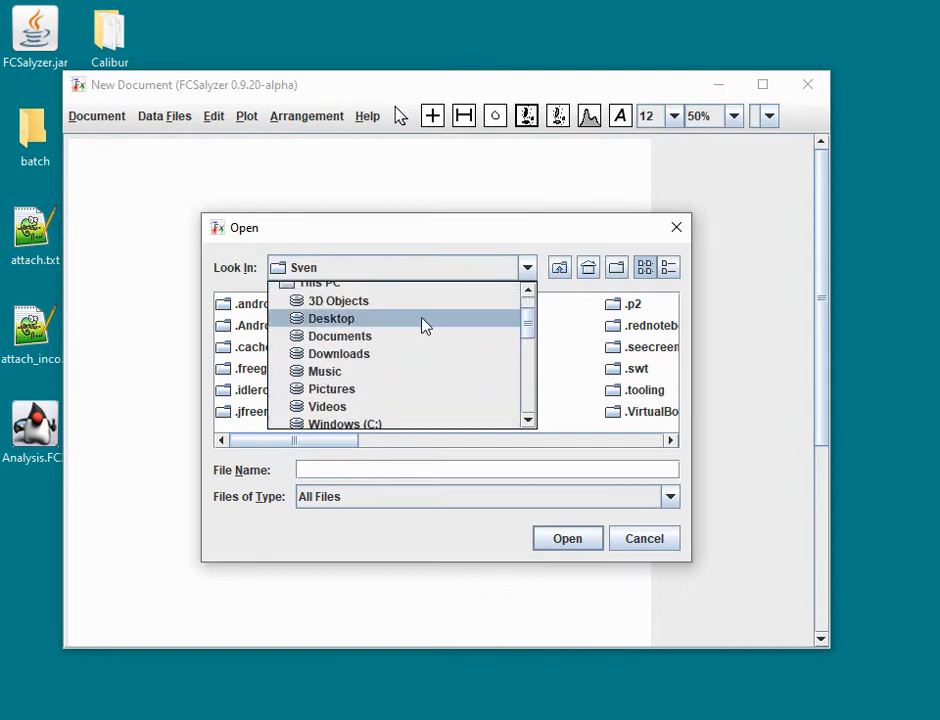
- Load Example FCS2.fcs from the Desktop folder into the new dot plot
{"action": "left_click", "coordinate": [367, 319]}
{"action": "left_click", "coordinate": [318, 413]}
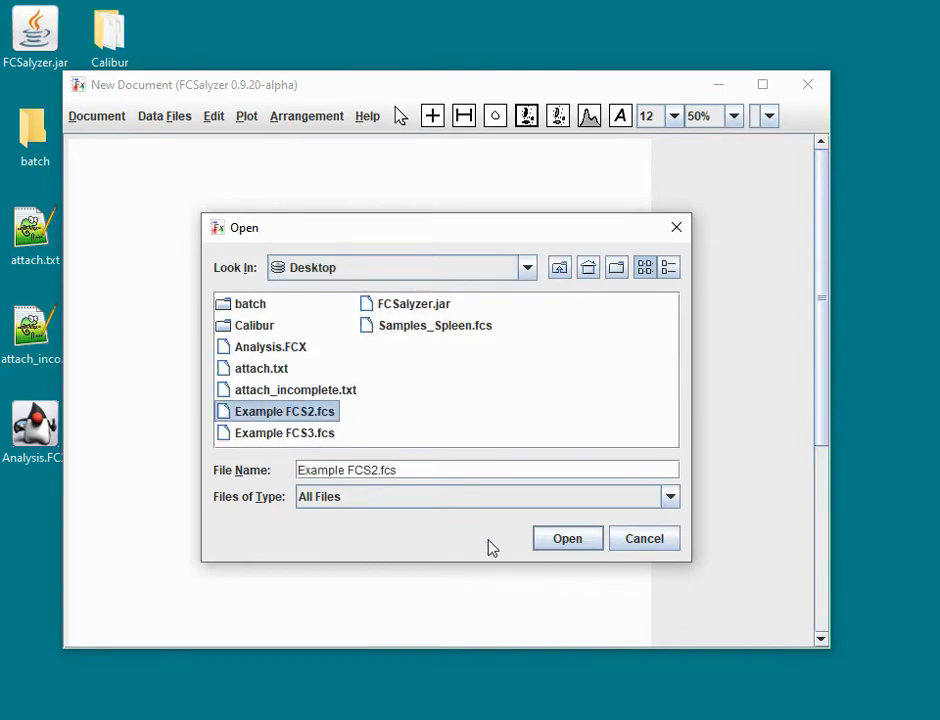
{"action": "left_click", "coordinate": [560, 539]}
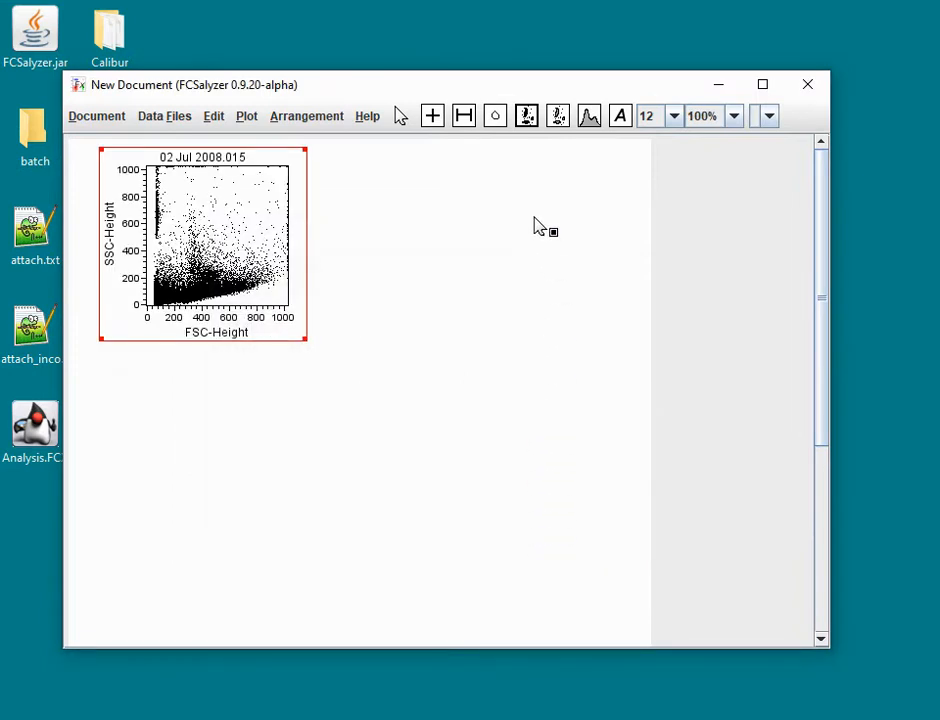
- Draw a second dot plot beside the first one and load Example FCS3.fcs into it
{"action": "left_click_drag", "start_coordinate": [331, 150], "coordinate": [523, 345]}
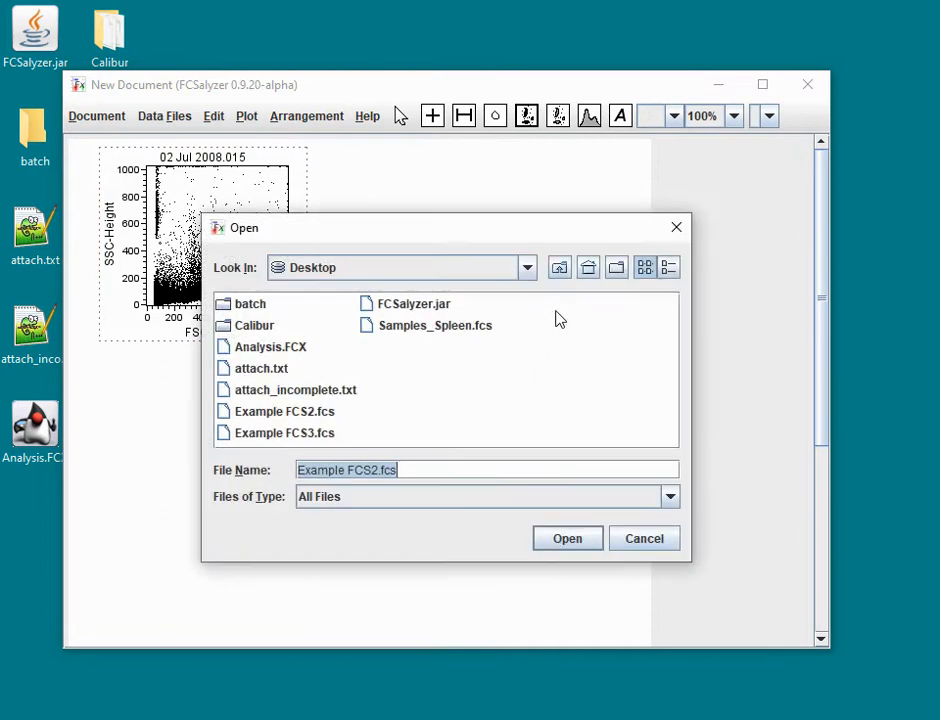
{"action": "left_click", "coordinate": [318, 433]}
{"action": "left_click", "coordinate": [552, 540]}
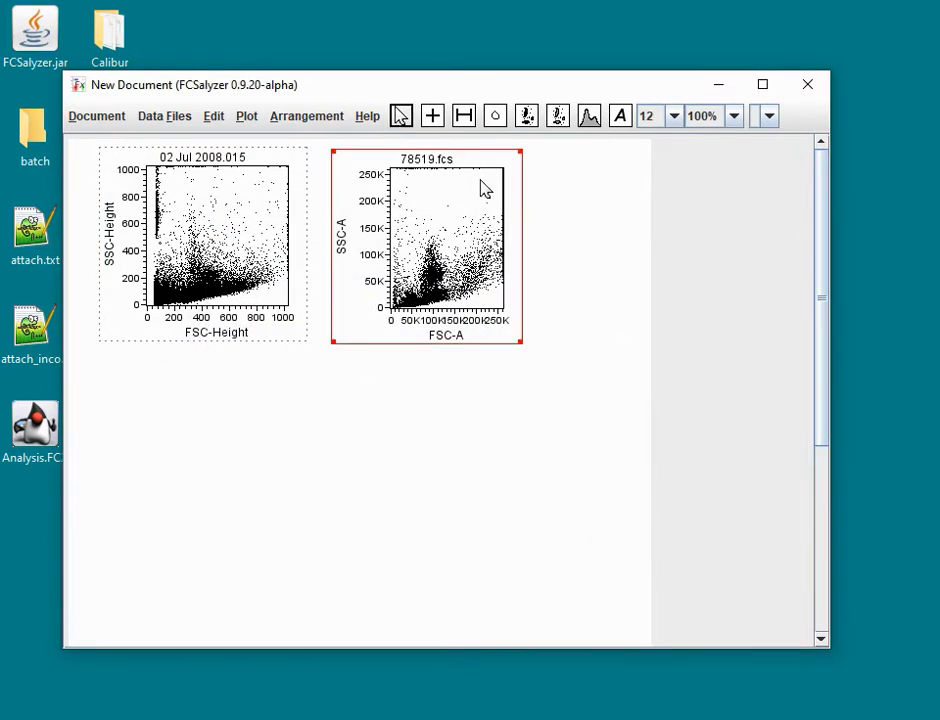
- Add a text box under the first plot reading "This is a FCS2 file format, with data stored as log-data."
{"action": "left_click", "coordinate": [621, 117]}
{"action": "left_click_drag", "start_coordinate": [100, 354], "coordinate": [309, 434]}
{"action": "left_click", "coordinate": [206, 399]}
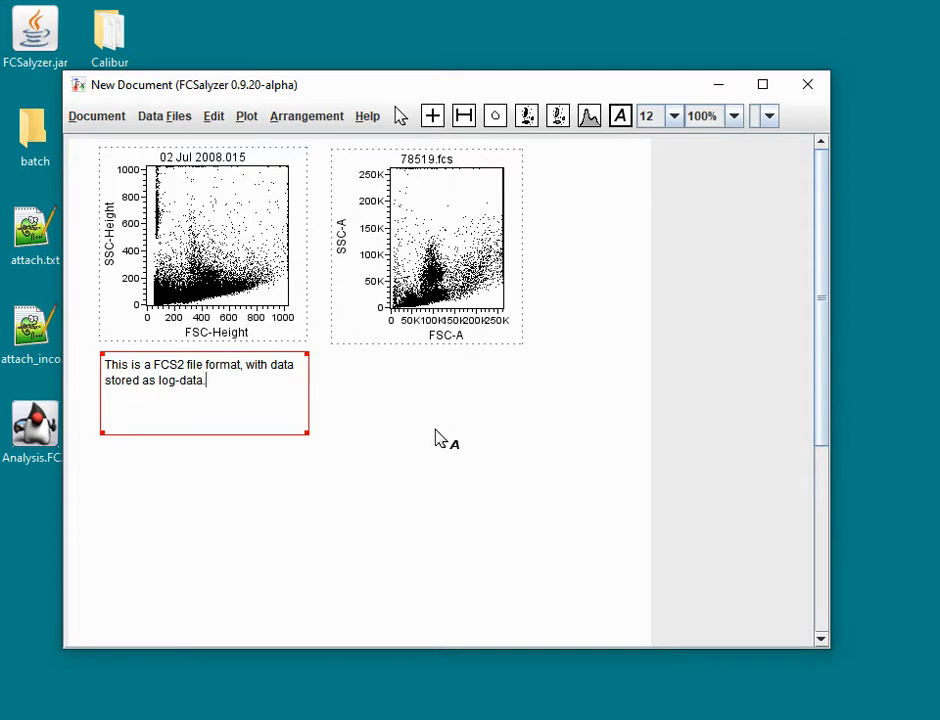
- Add a text box under the second plot reading "This is a FCS3 file format, with data stored as linear float data."
{"action": "left_click_drag", "start_coordinate": [332, 356], "coordinate": [526, 439]}
{"action": "left_click", "coordinate": [405, 390]}
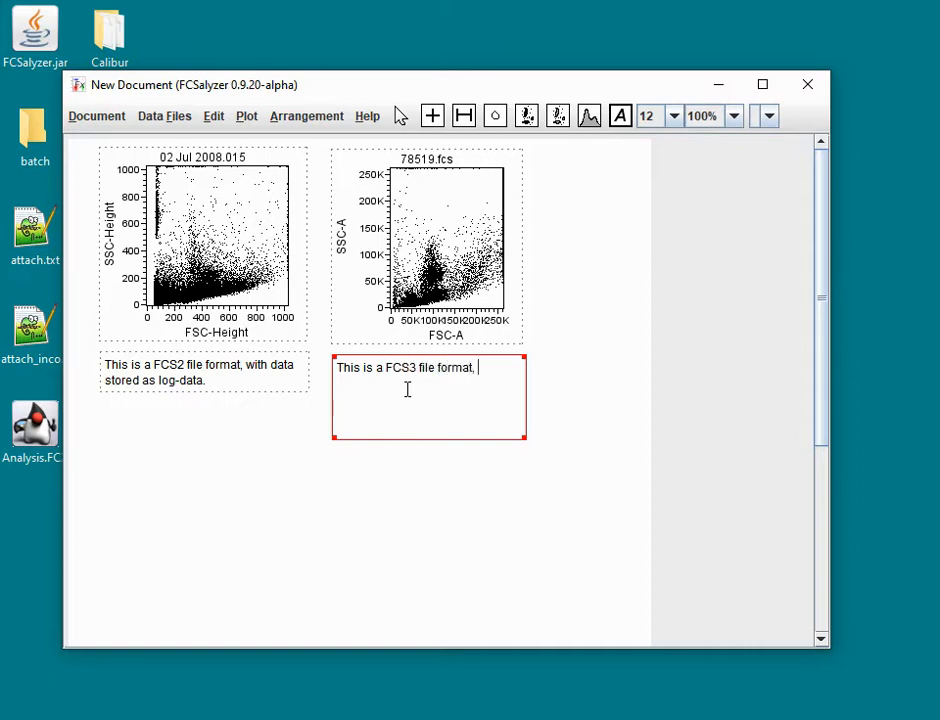
{"action": "type", "text": "data stored as linear float data."}
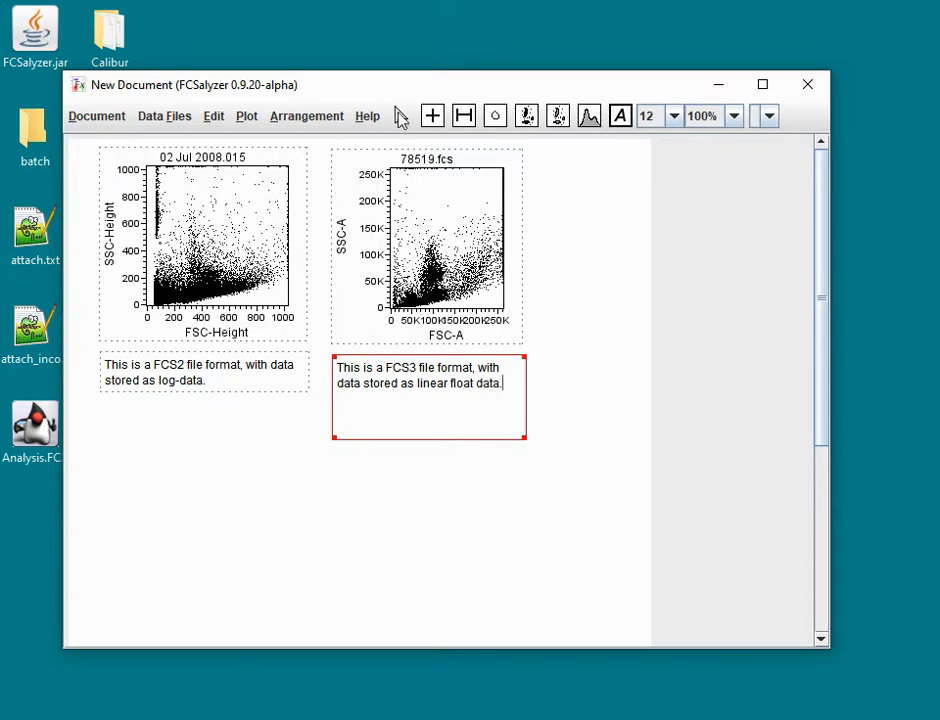
{"action": "left_click", "coordinate": [400, 116]}
{"action": "left_click", "coordinate": [586, 196]}
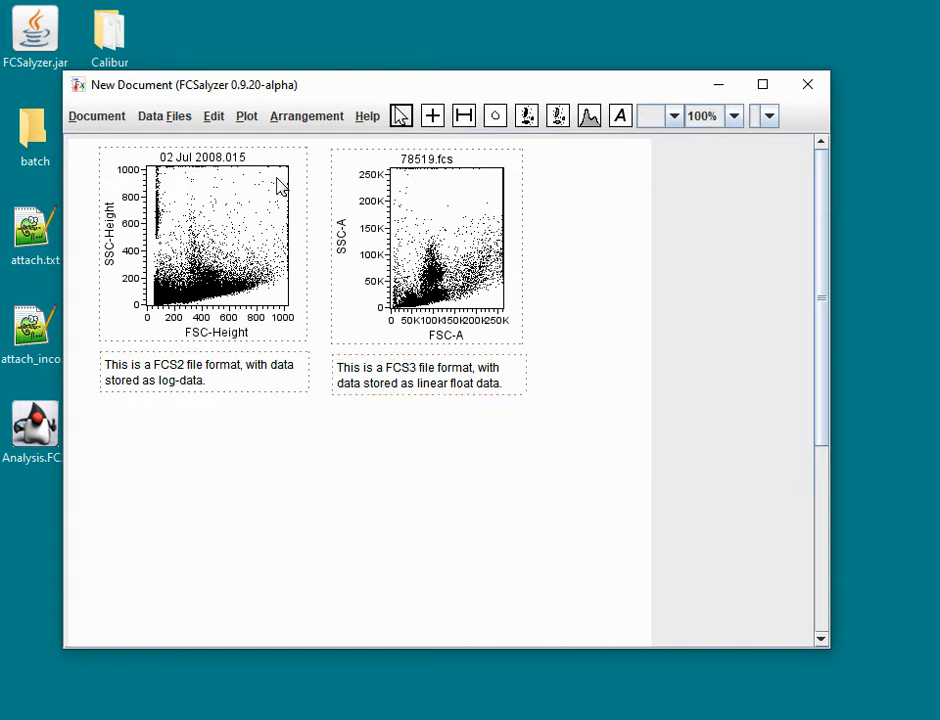
- View the file data of Example FCS2.fcs, examining its FCS version and its events as stored, for calculation and as displayed
{"action": "left_click", "coordinate": [183, 118]}
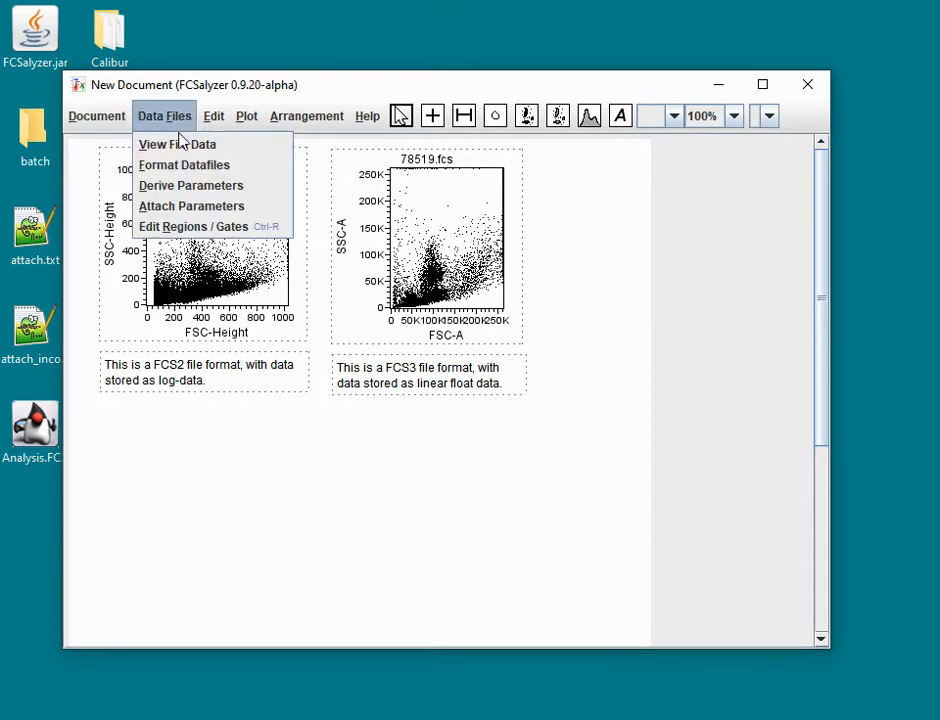
{"action": "left_click", "coordinate": [181, 145]}
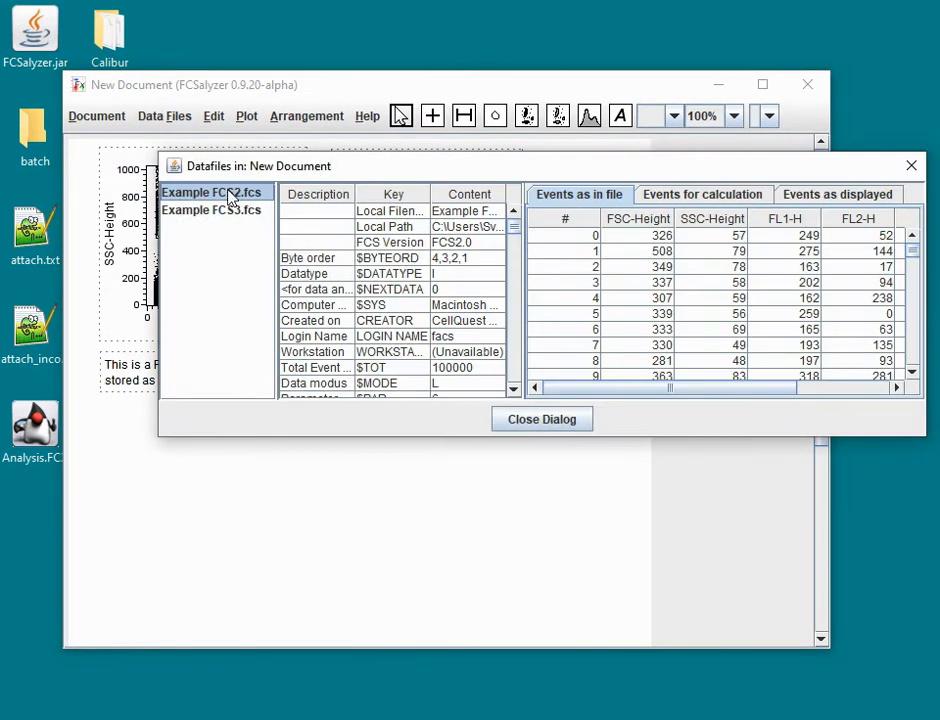
{"action": "left_click", "coordinate": [465, 245]}
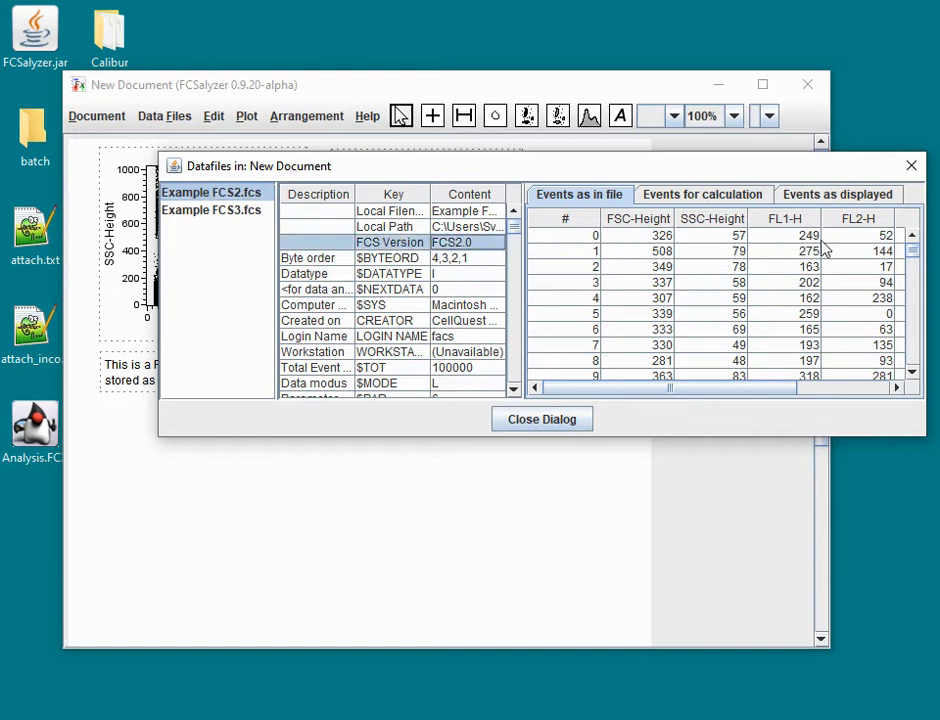
{"action": "left_click_drag", "start_coordinate": [745, 390], "coordinate": [860, 390]}
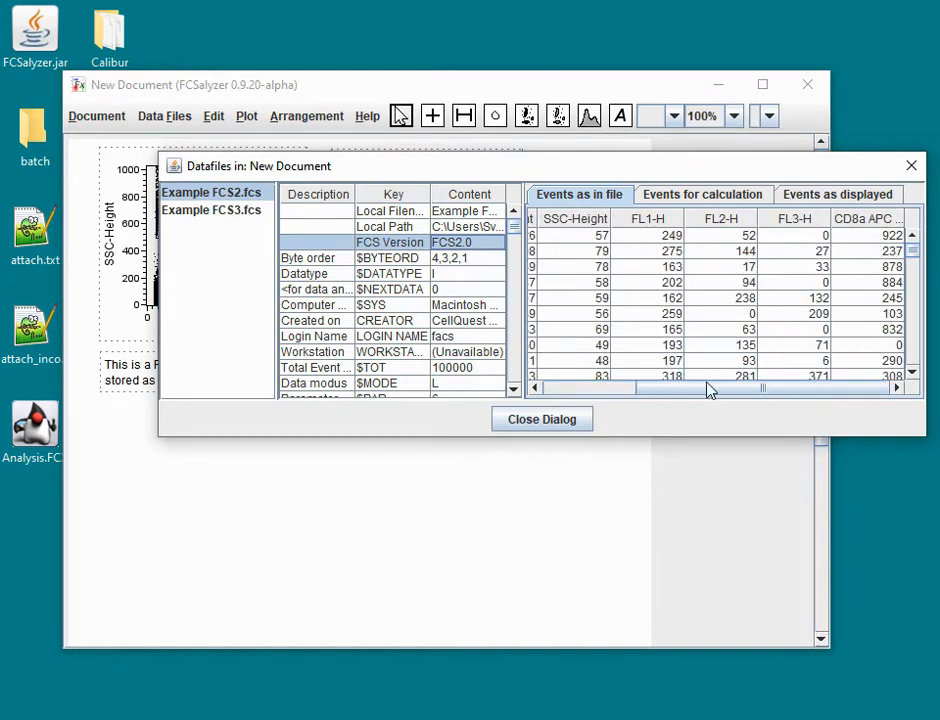
{"action": "left_click_drag", "start_coordinate": [708, 390], "coordinate": [587, 390]}
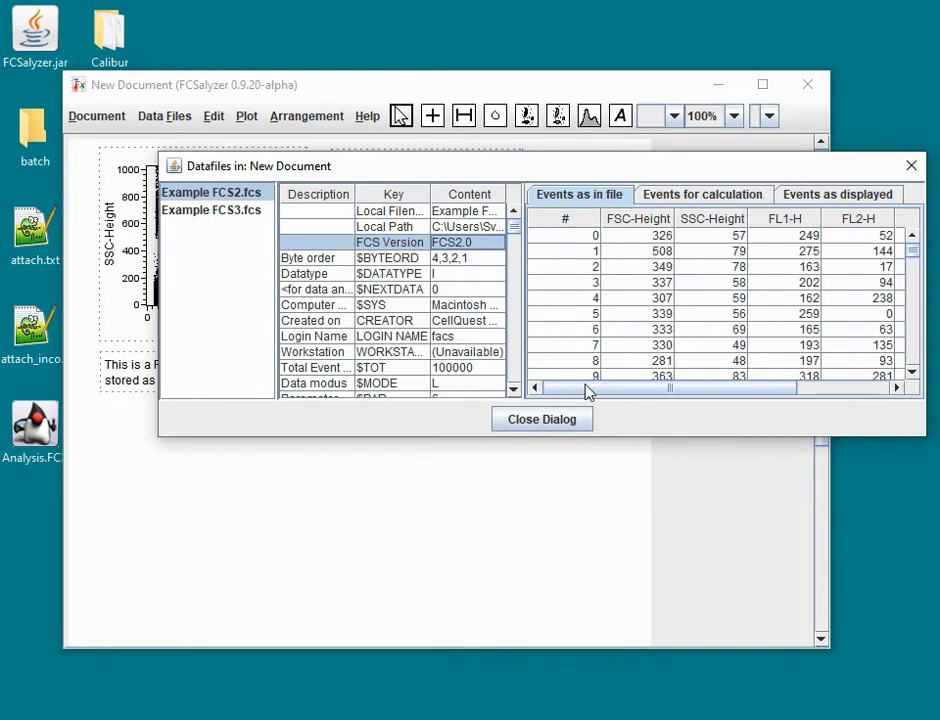
{"action": "left_click", "coordinate": [692, 199]}
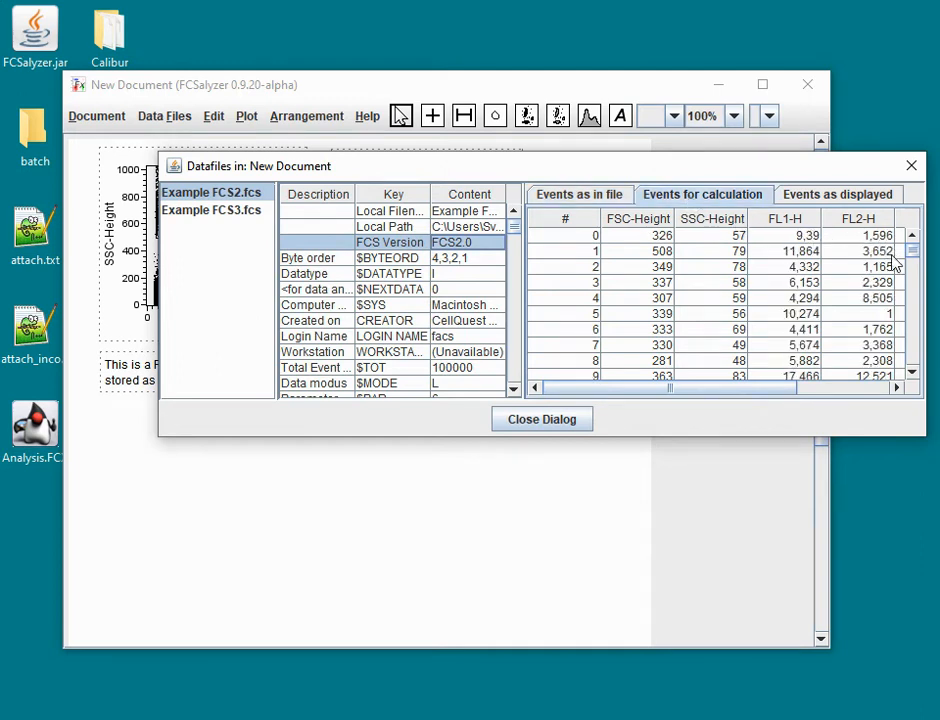
{"action": "left_click", "coordinate": [845, 196]}
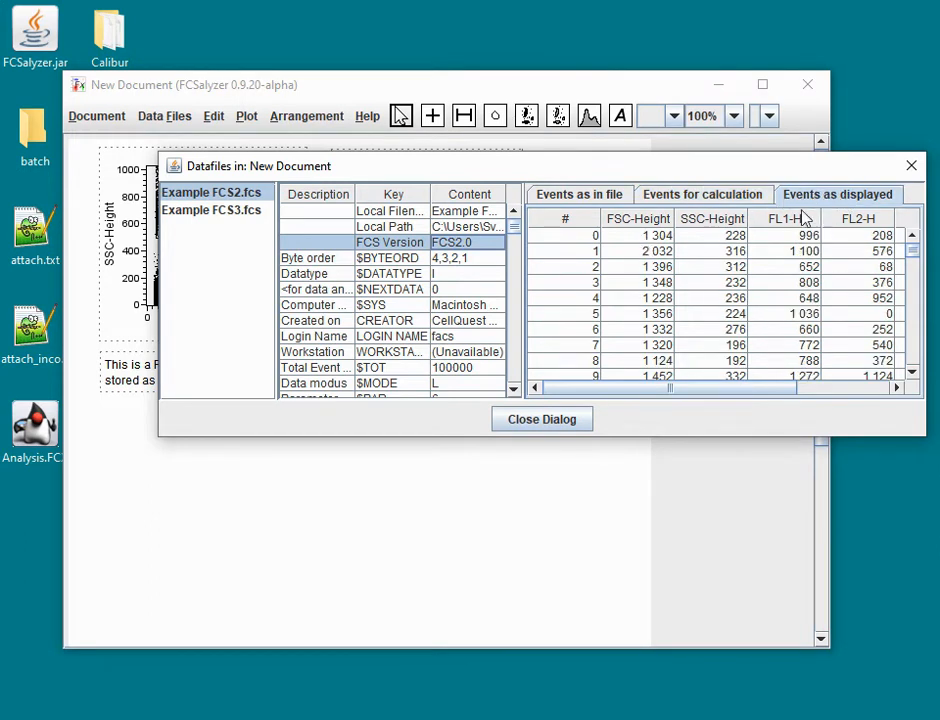
{"action": "left_click", "coordinate": [603, 198]}
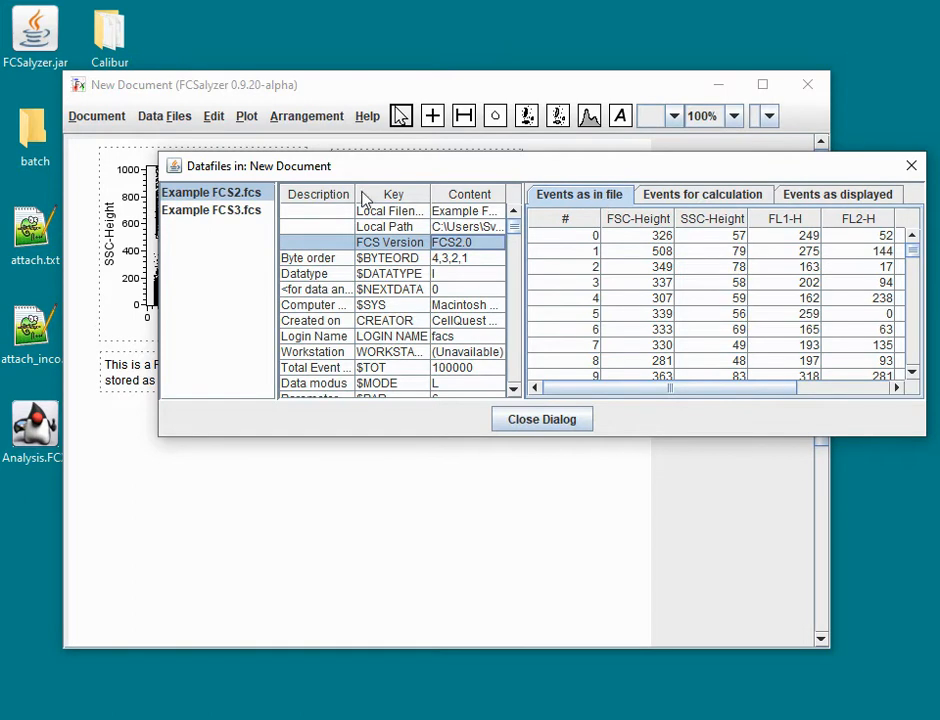
- Examine the FCS version and the stored, calculation and displayed events of Example FCS3.fcs, and close the file data view
{"action": "left_click", "coordinate": [246, 214]}
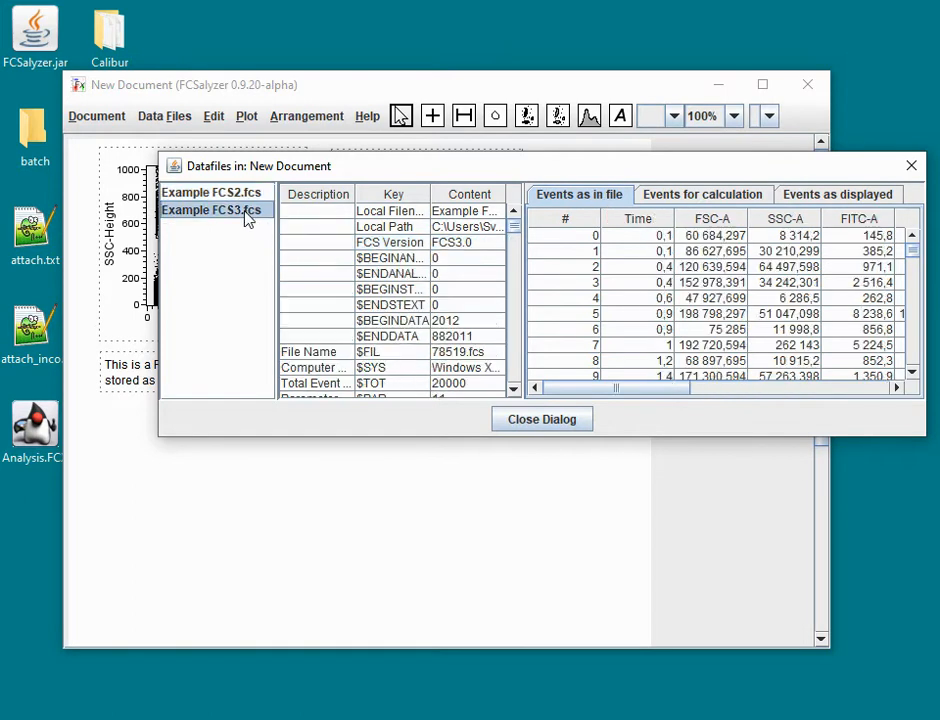
{"action": "left_click", "coordinate": [458, 248]}
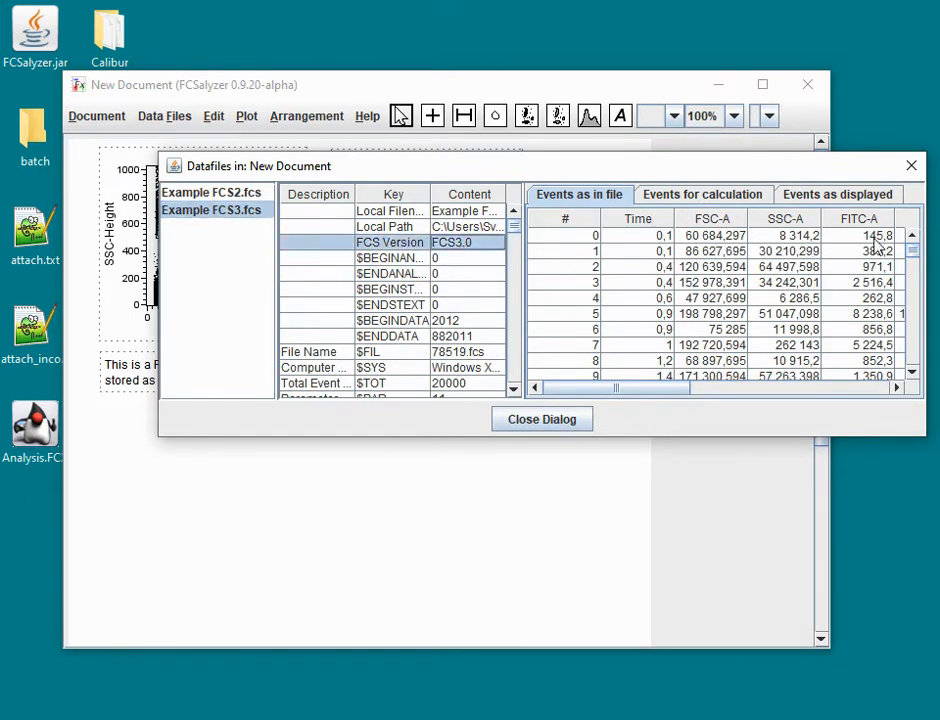
{"action": "left_click_drag", "start_coordinate": [655, 388], "coordinate": [598, 390]}
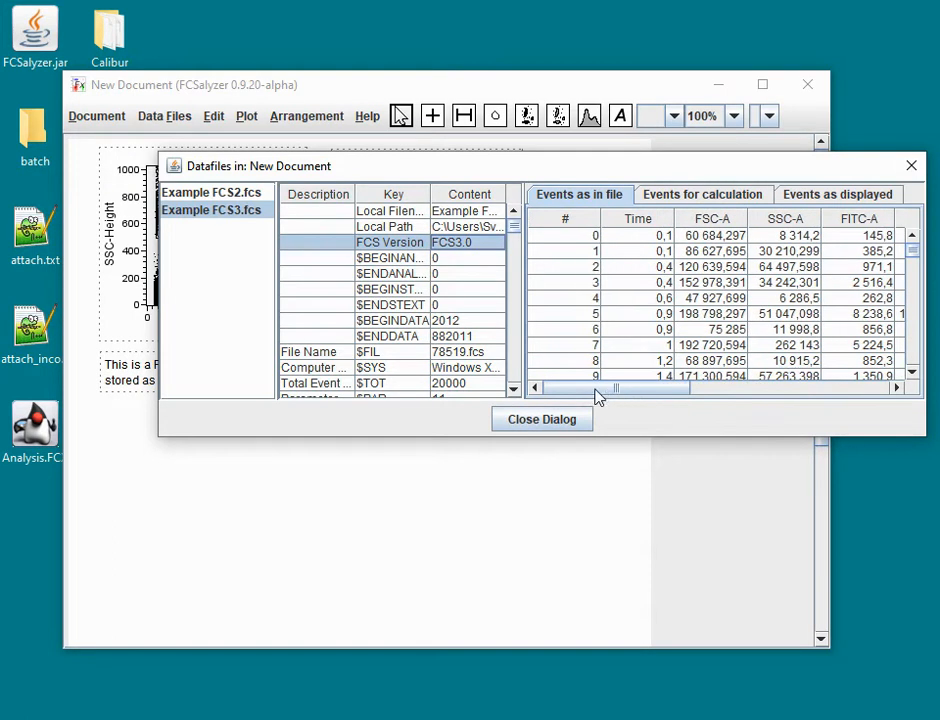
{"action": "left_click", "coordinate": [729, 202]}
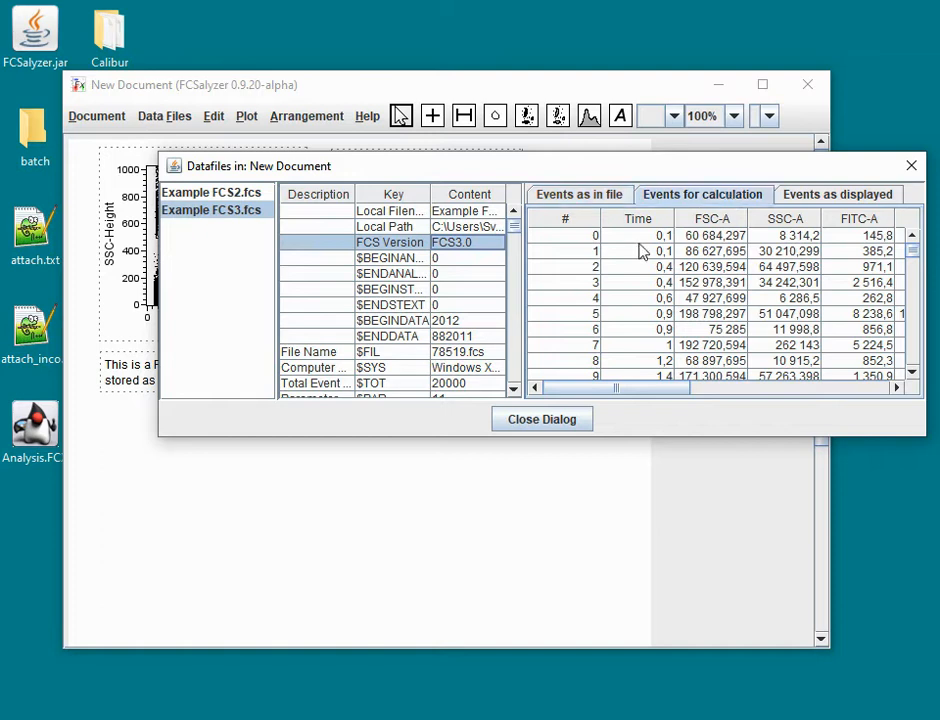
{"action": "left_click", "coordinate": [855, 200]}
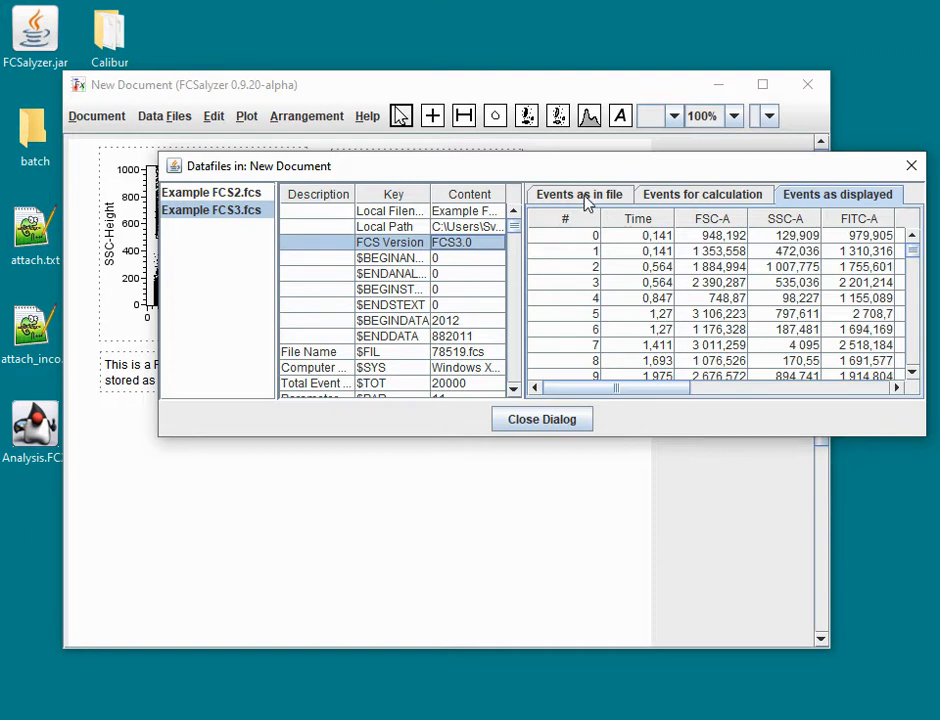
{"action": "left_click", "coordinate": [588, 200]}
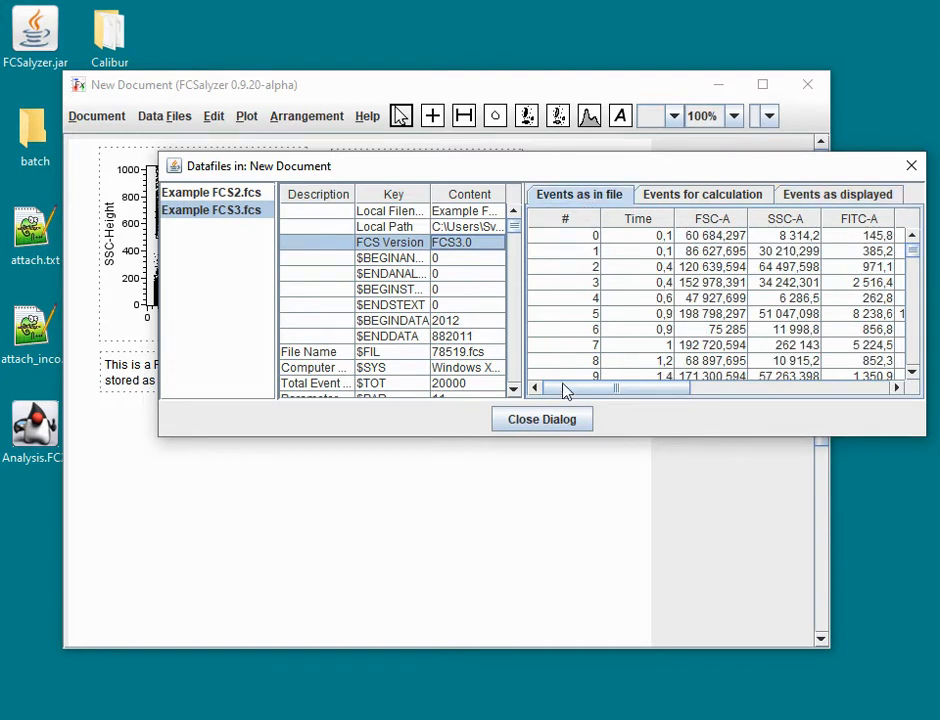
{"action": "left_click", "coordinate": [542, 419]}
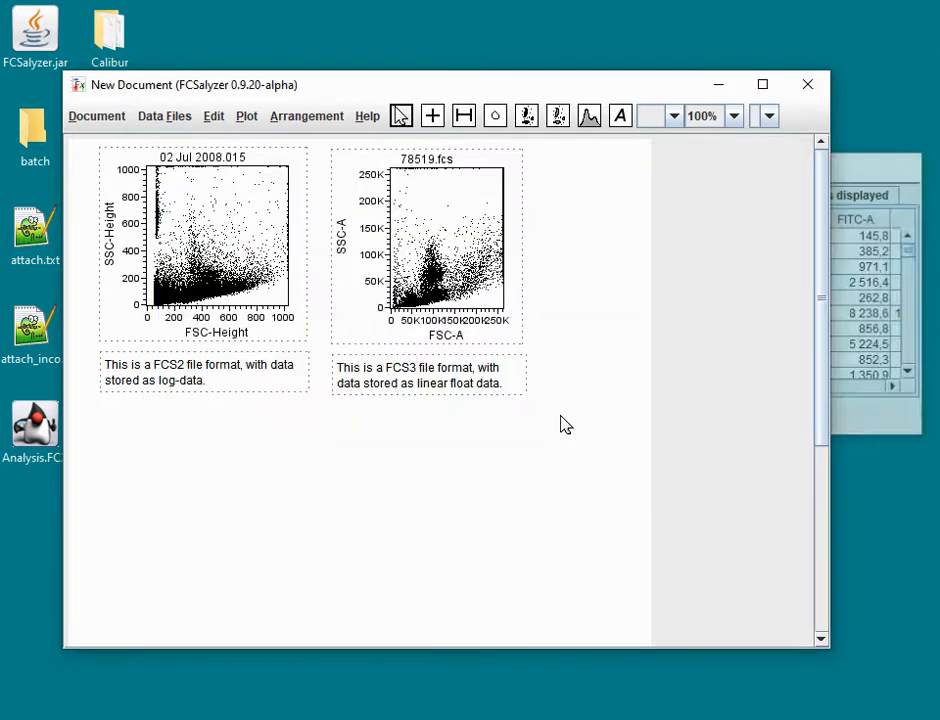
- Select both dot plots and switch their x-axes together to FL2-H on the first and FITC-A on the second
{"action": "left_click", "coordinate": [401, 116]}
{"action": "left_click_drag", "start_coordinate": [577, 183], "coordinate": [266, 290]}
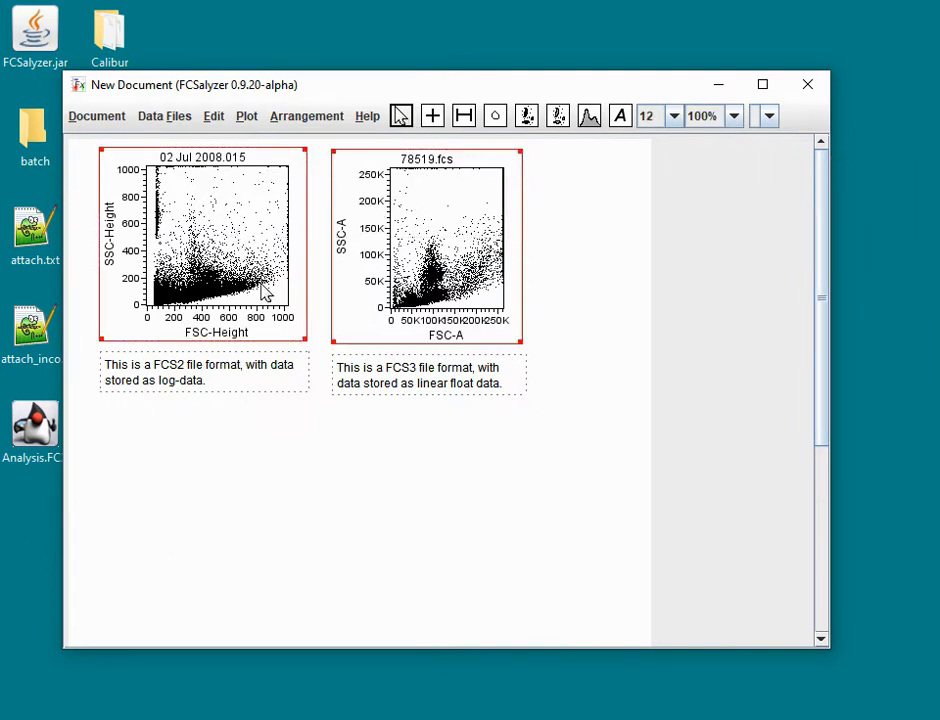
{"action": "left_click", "coordinate": [456, 338]}
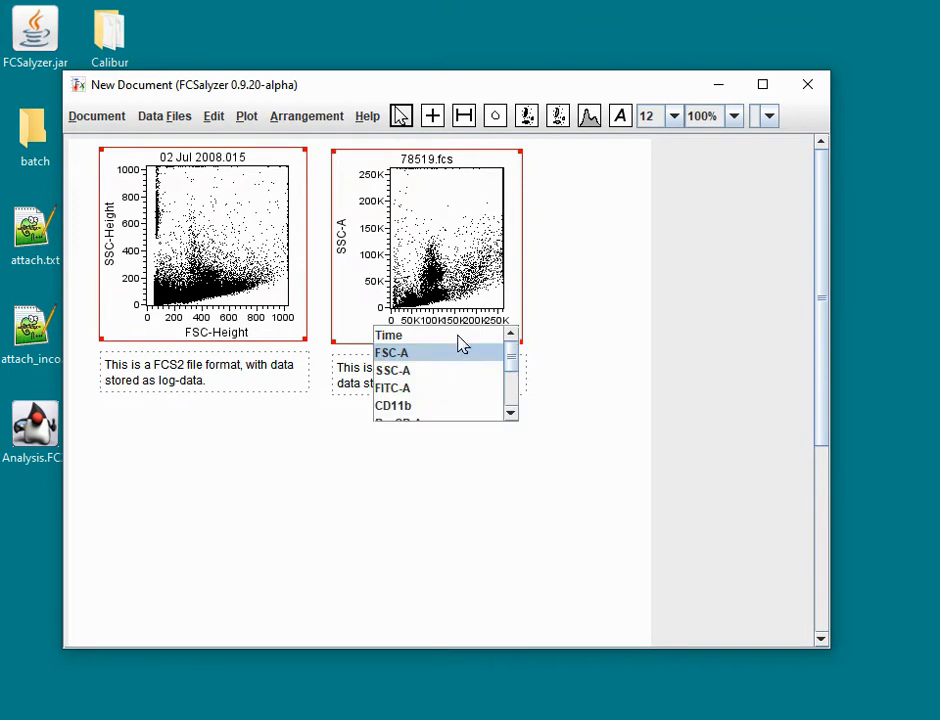
{"action": "left_click", "coordinate": [403, 392]}
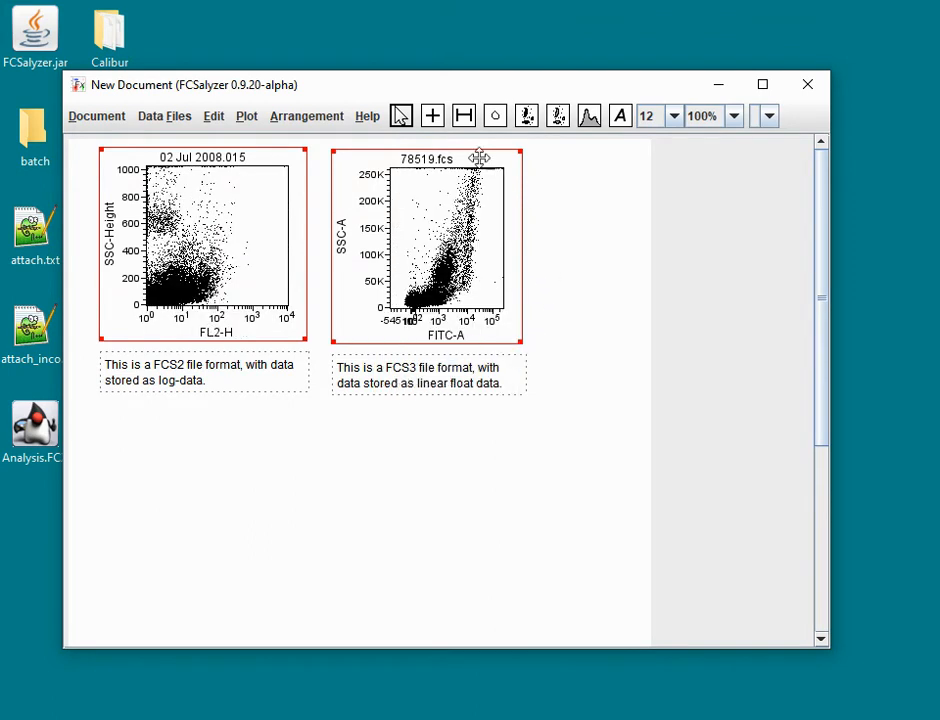
{"action": "left_click", "coordinate": [566, 194]}
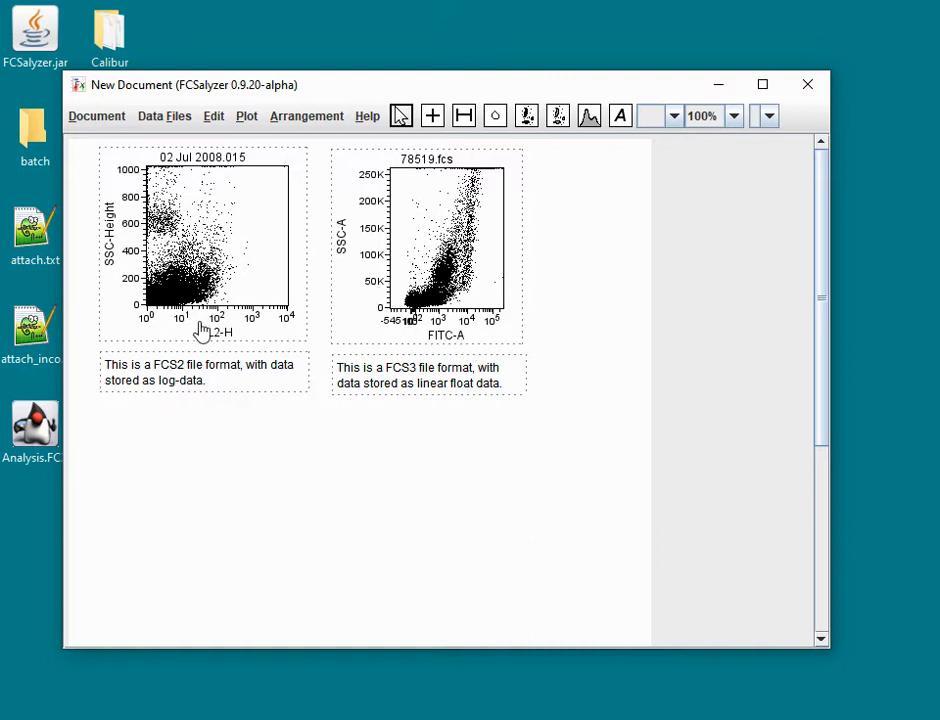
- Open the datafile formatting settings and place the dialog below the plots so both remain in view
{"action": "left_click", "coordinate": [166, 117]}
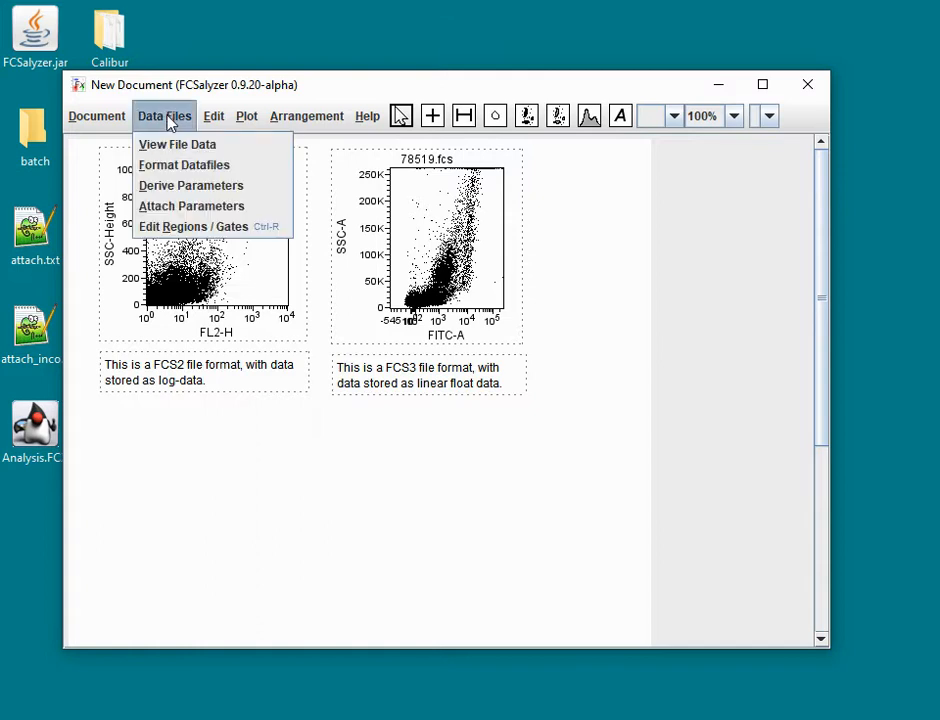
{"action": "left_click", "coordinate": [168, 170]}
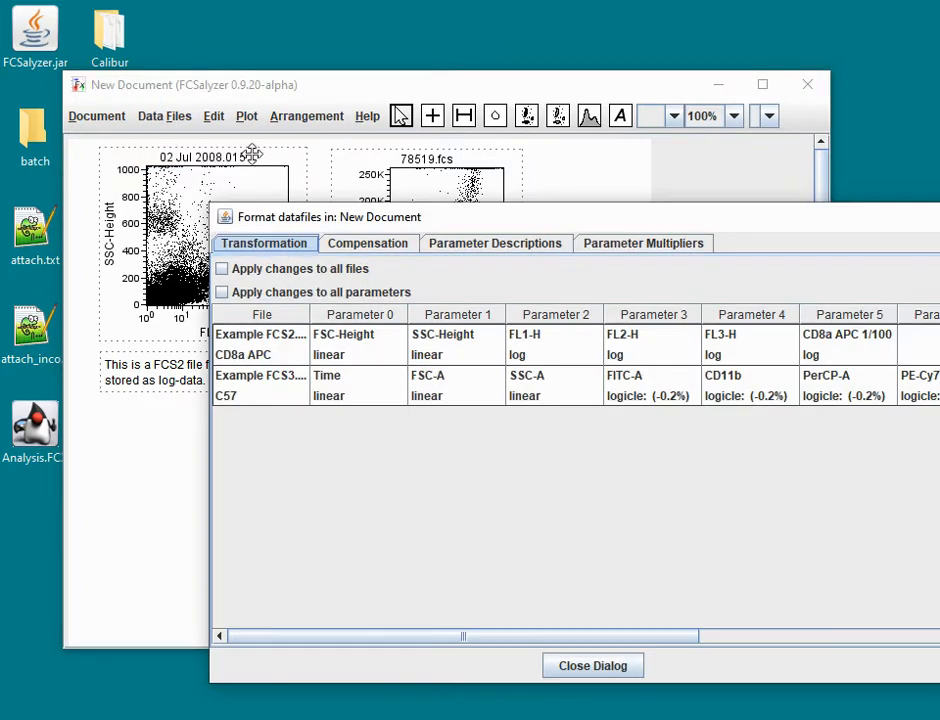
{"action": "left_click_drag", "start_coordinate": [352, 218], "coordinate": [227, 422]}
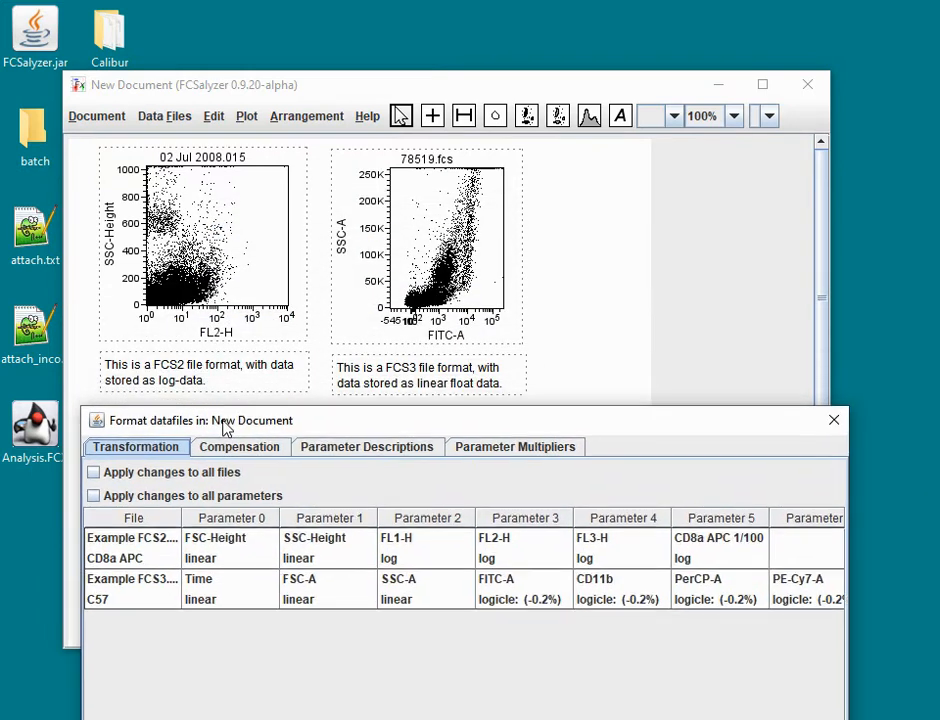
- Try the linear, logicle (-0%) and logicle (-0.08%) transformations on FL2-H of Example FCS2.fcs, and return it to log
{"action": "left_click", "coordinate": [489, 558]}
{"action": "scroll", "coordinate": [565, 590], "scroll_direction": "up", "scroll_amount": 1}
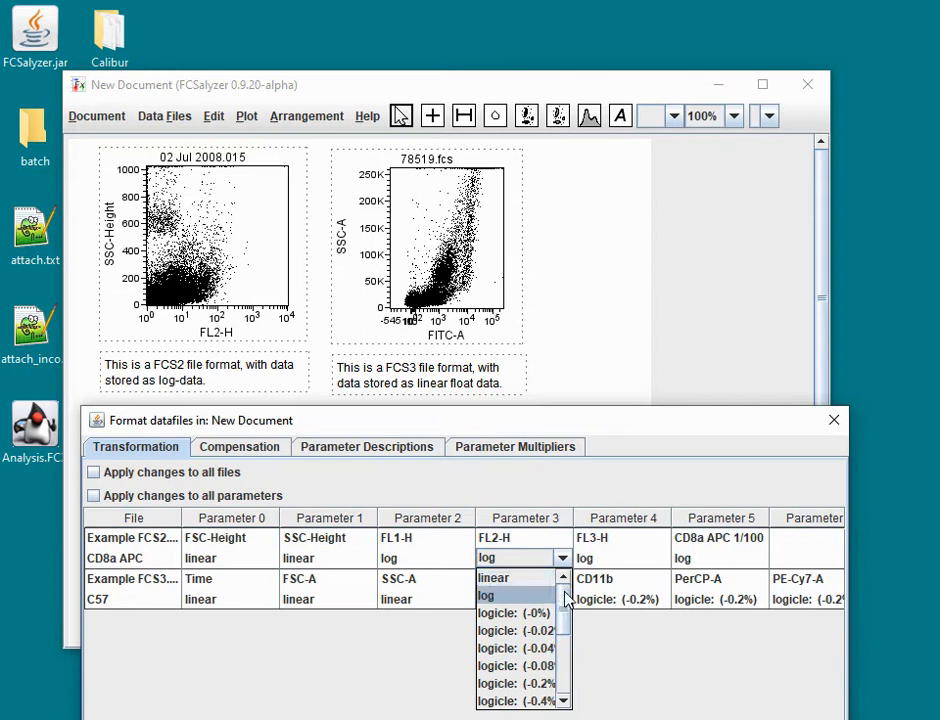
{"action": "left_click", "coordinate": [508, 578]}
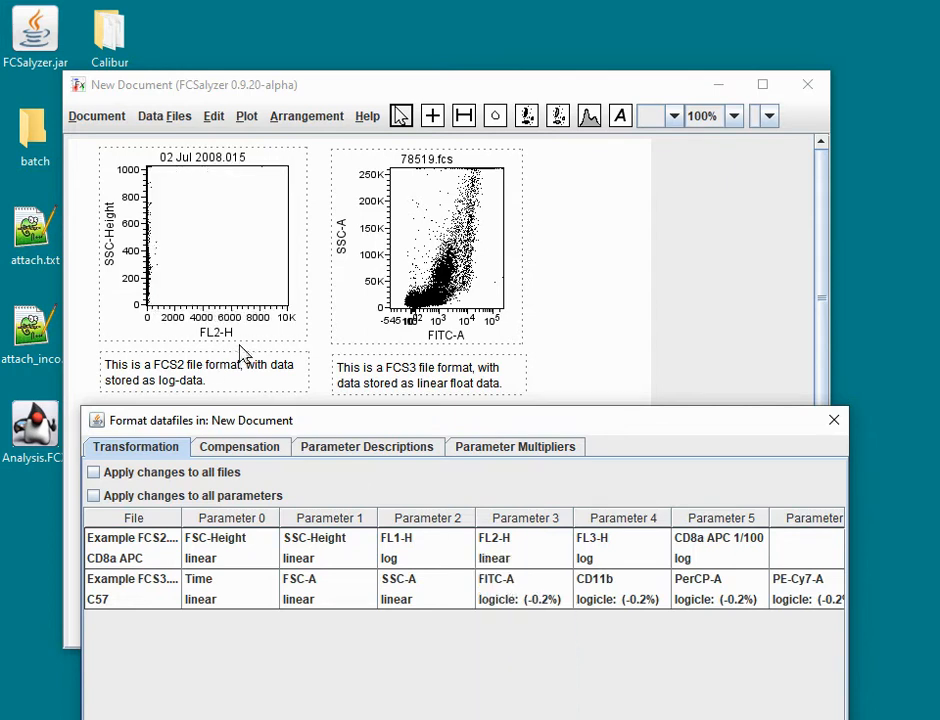
{"action": "left_click", "coordinate": [488, 558]}
{"action": "left_click", "coordinate": [517, 614]}
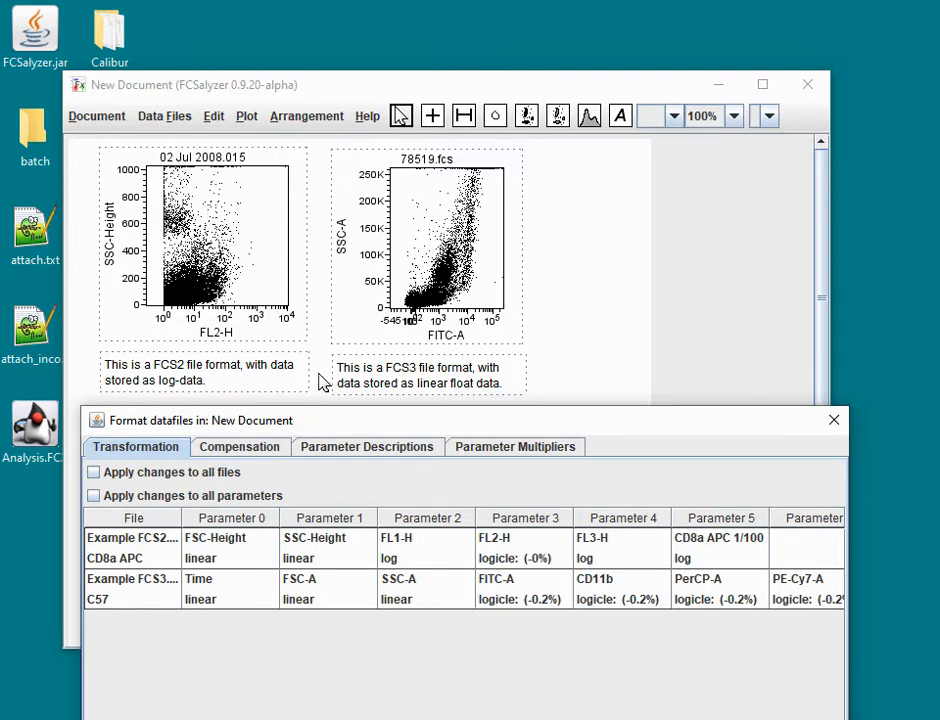
{"action": "left_click", "coordinate": [510, 563]}
{"action": "left_click", "coordinate": [540, 668]}
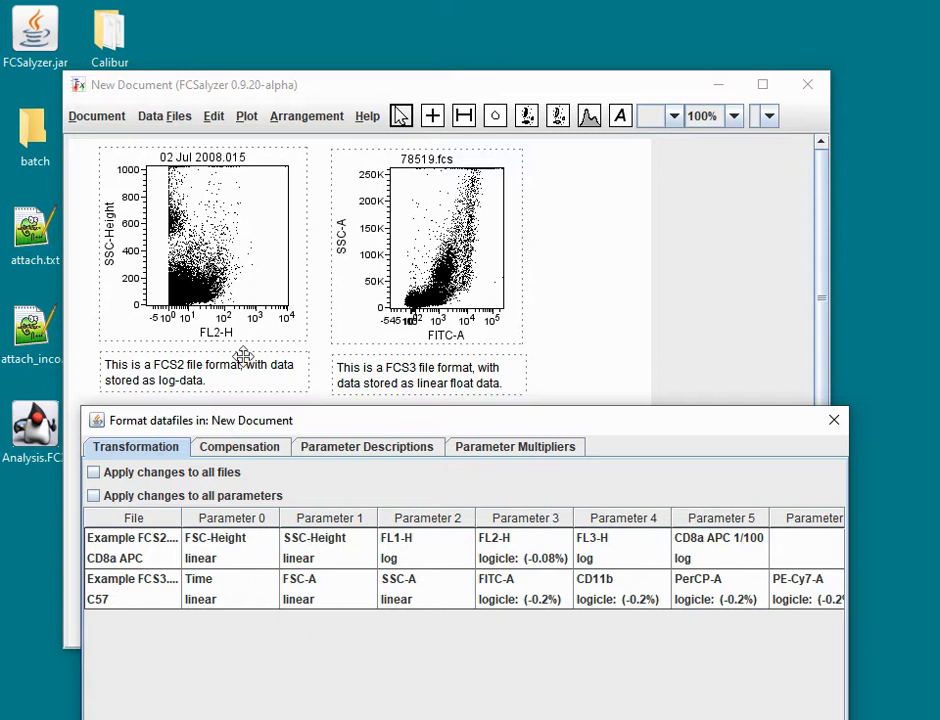
{"action": "left_click", "coordinate": [527, 558]}
{"action": "left_click", "coordinate": [500, 594]}
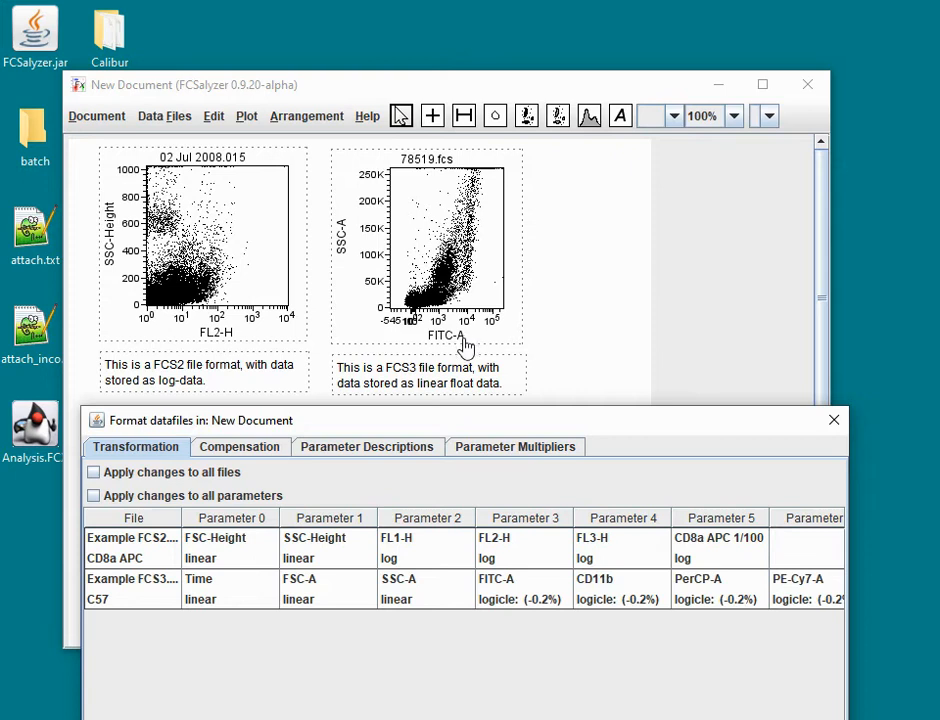
- Try the logicle (-0.02%), log and linear transformations on FITC-A of Example FCS3.fcs, return it to logicle (-0.2%), and close the formatting settings
{"action": "left_click", "coordinate": [556, 603]}
{"action": "left_click", "coordinate": [546, 670]}
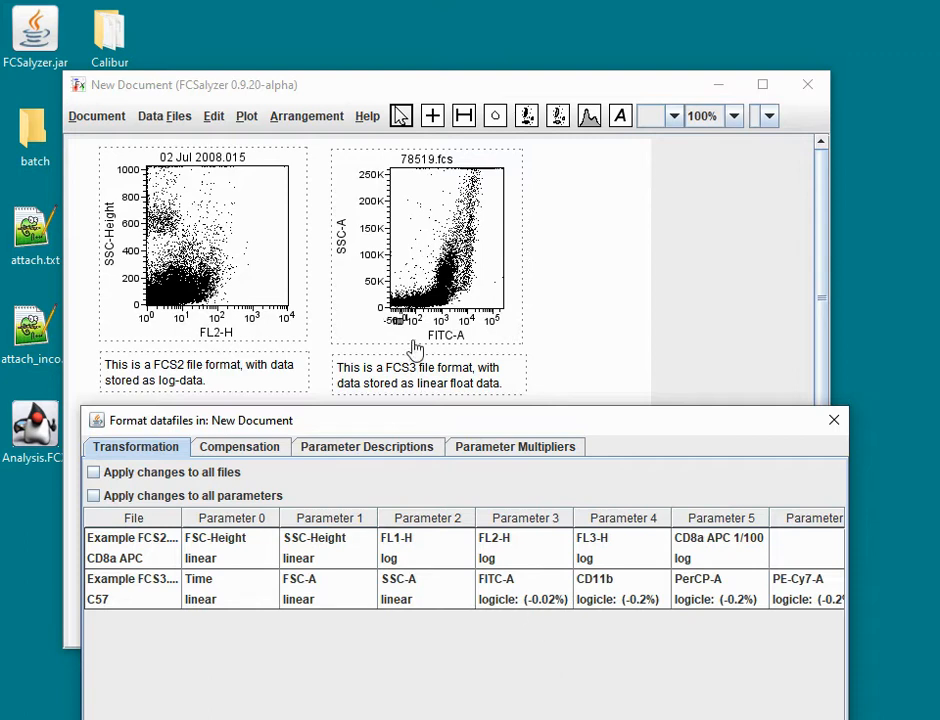
{"action": "left_click", "coordinate": [508, 607]}
{"action": "left_click", "coordinate": [514, 636]}
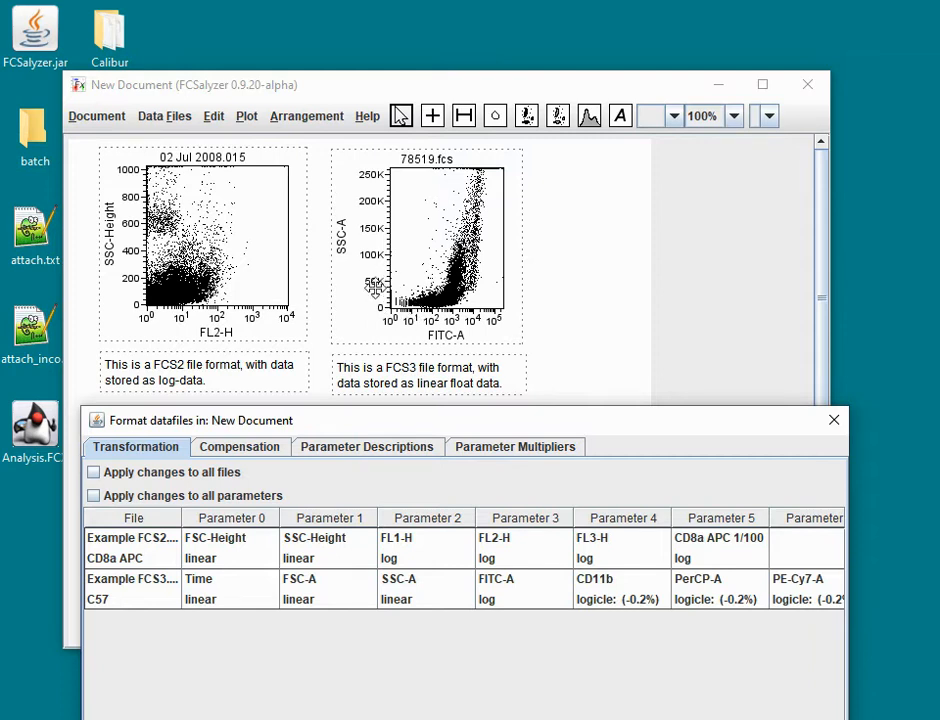
{"action": "left_click", "coordinate": [508, 606]}
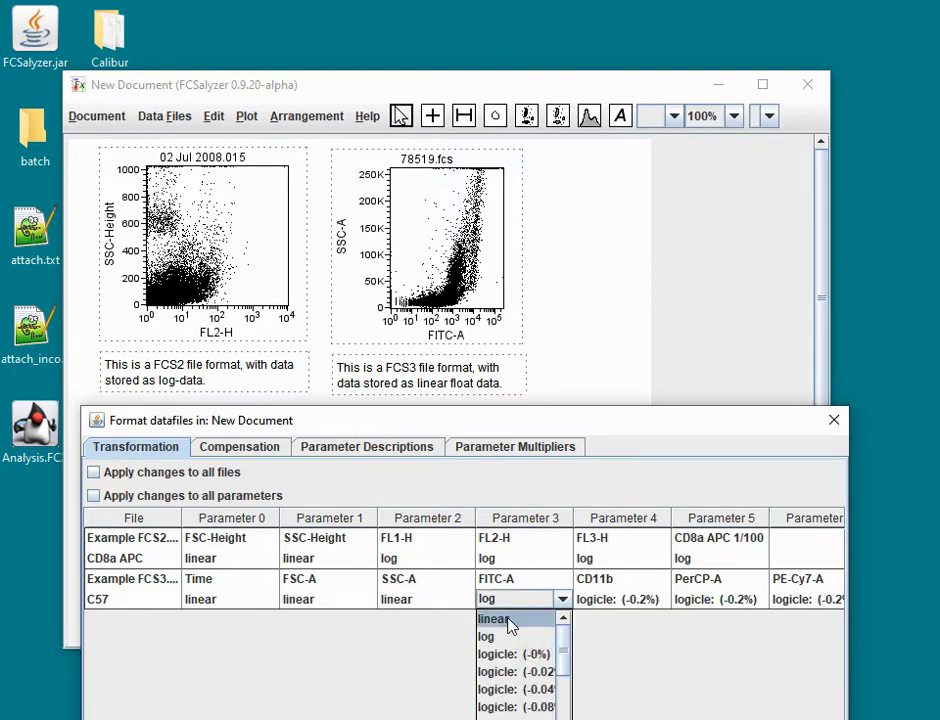
{"action": "left_click", "coordinate": [509, 621]}
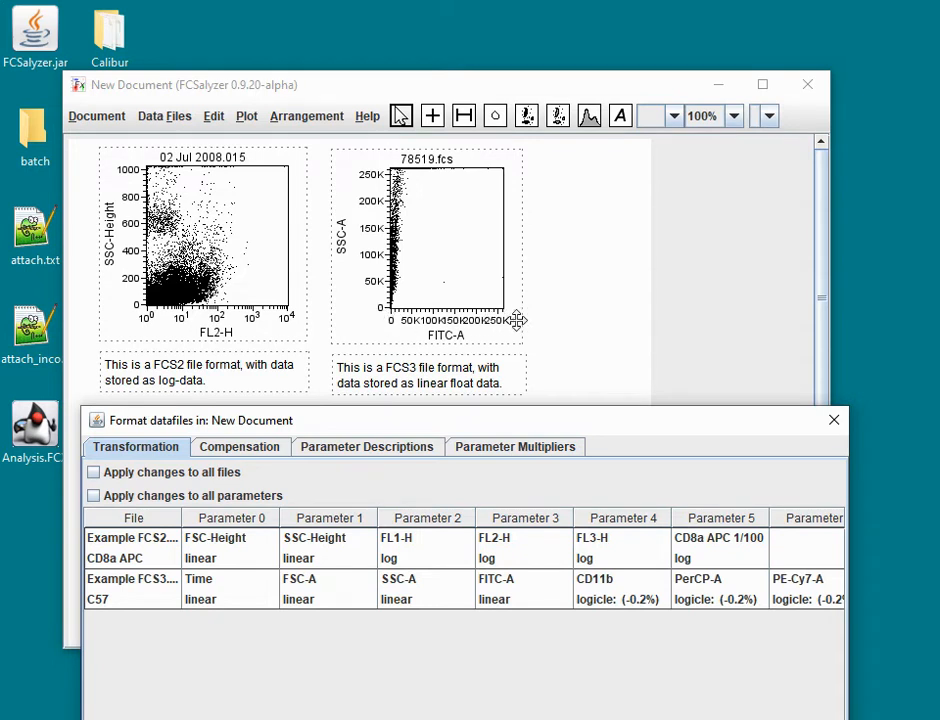
{"action": "left_click", "coordinate": [500, 606]}
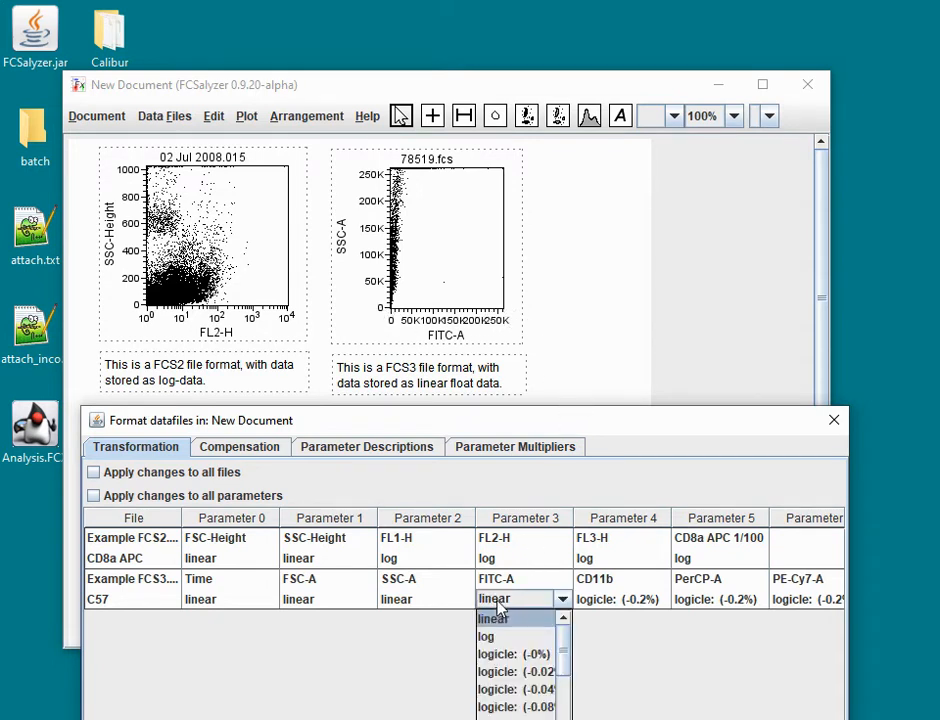
{"action": "left_click", "coordinate": [527, 716]}
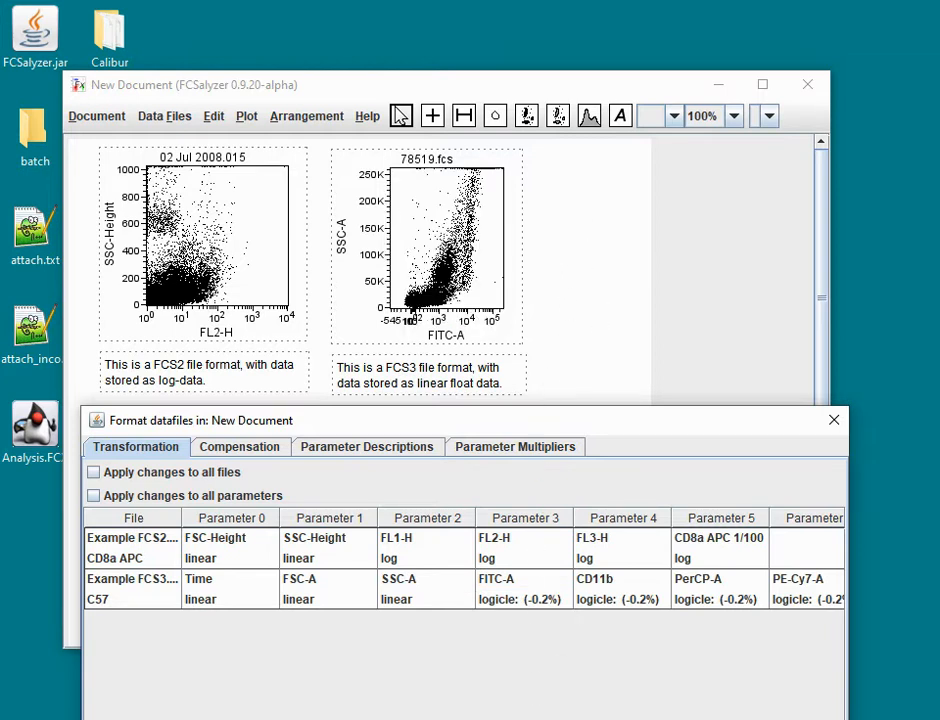
{"action": "left_click", "coordinate": [834, 420]}
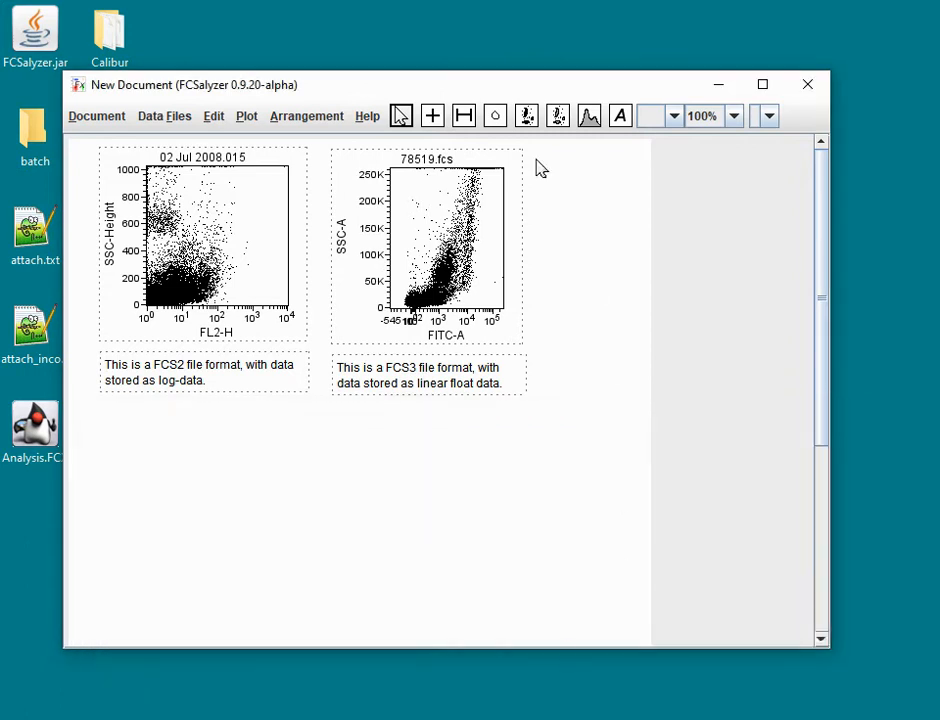
- Switch the y-axis of the 78519.fcs plot to CD11b and that of the 02 Jul 2008.015 plot to CD8a APC 1/100
{"action": "left_click", "coordinate": [342, 243]}
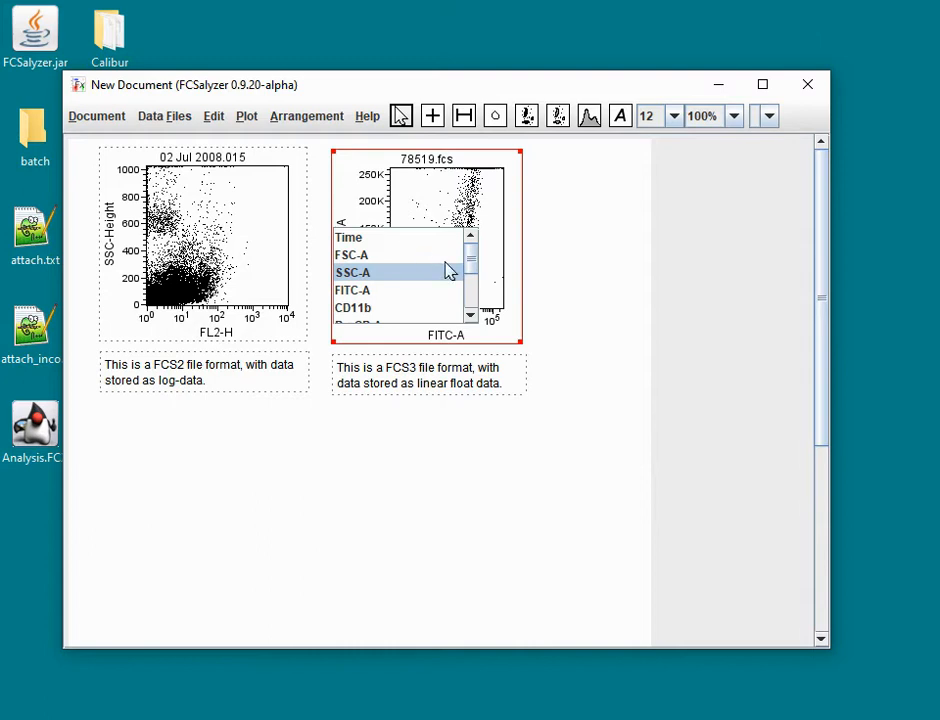
{"action": "left_click", "coordinate": [360, 308]}
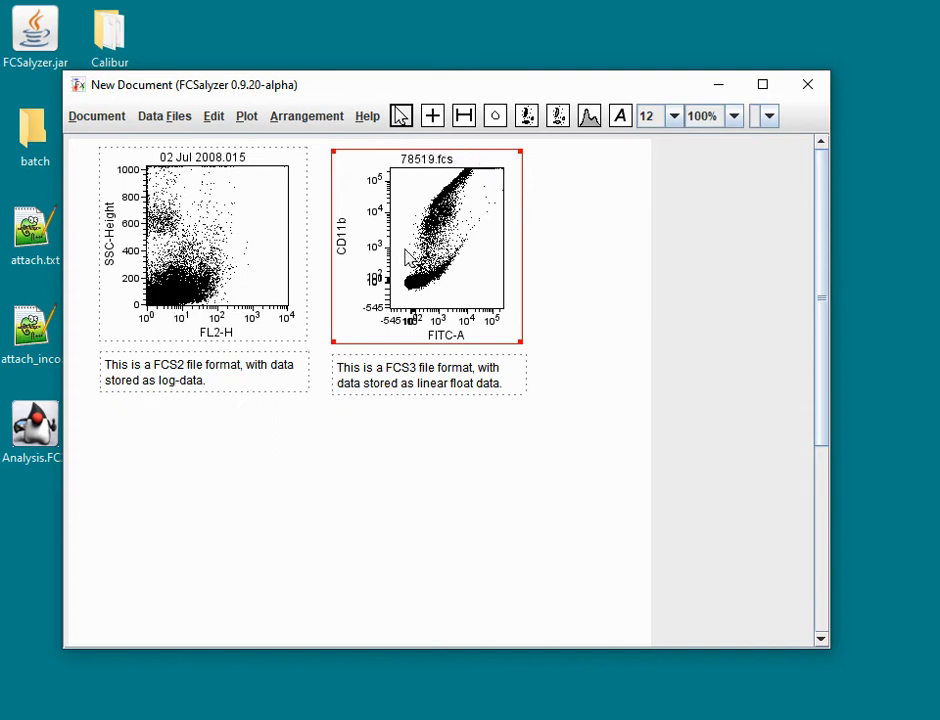
{"action": "left_click", "coordinate": [101, 180]}
{"action": "left_click", "coordinate": [110, 240]}
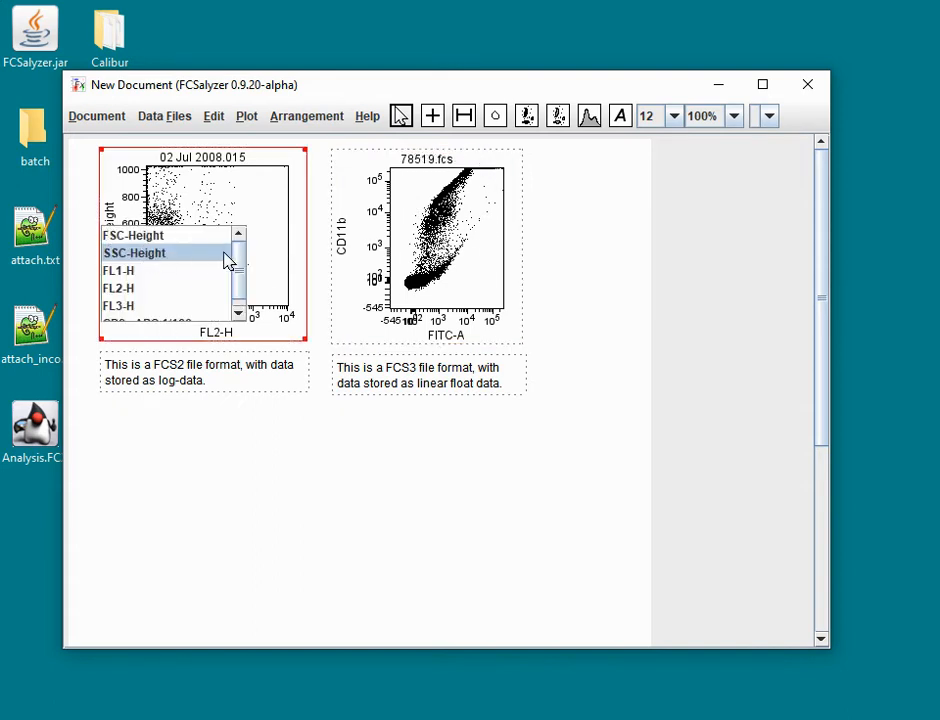
{"action": "scroll", "coordinate": [232, 268], "scroll_direction": "down", "scroll_amount": 1}
{"action": "left_click", "coordinate": [176, 313]}
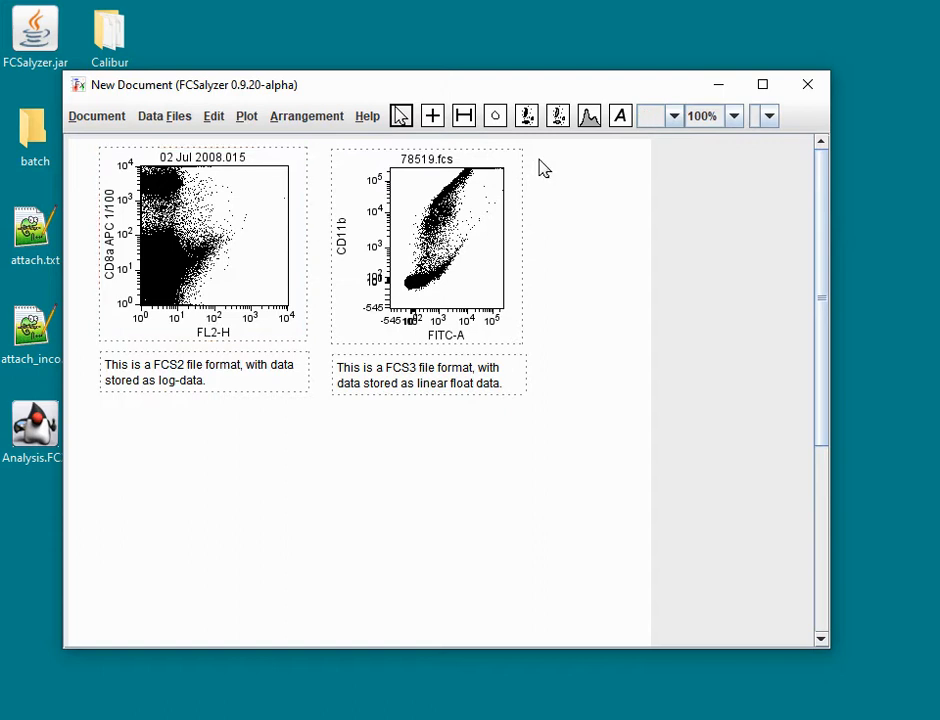
- Open the compensation settings for the datafiles, with the dialog placed below the two plots
{"action": "left_click", "coordinate": [180, 118]}
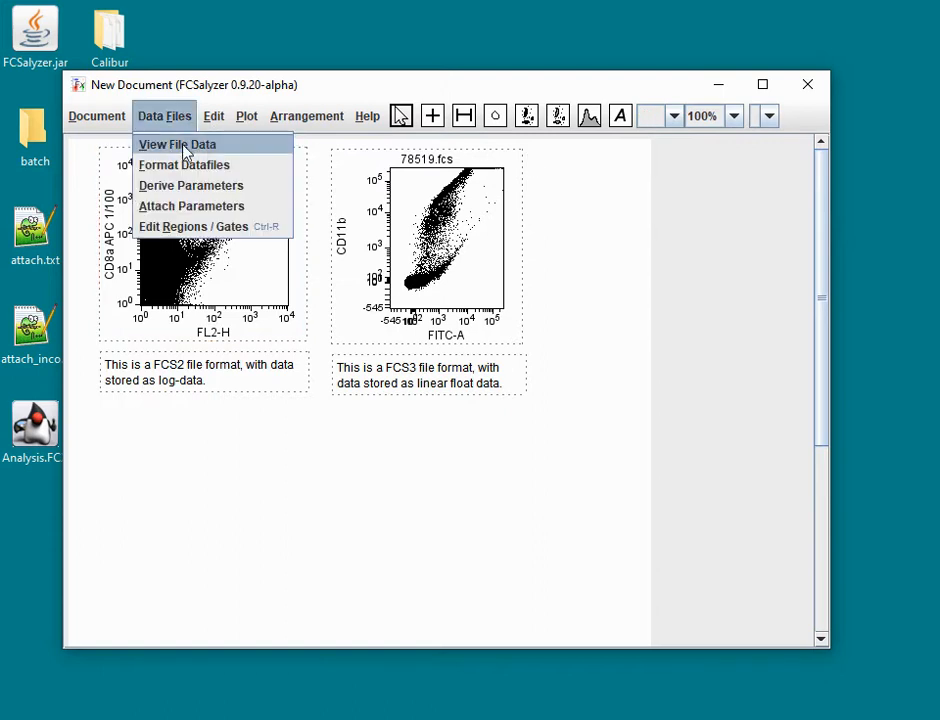
{"action": "left_click", "coordinate": [185, 162]}
{"action": "left_click_drag", "start_coordinate": [414, 249], "coordinate": [277, 372]}
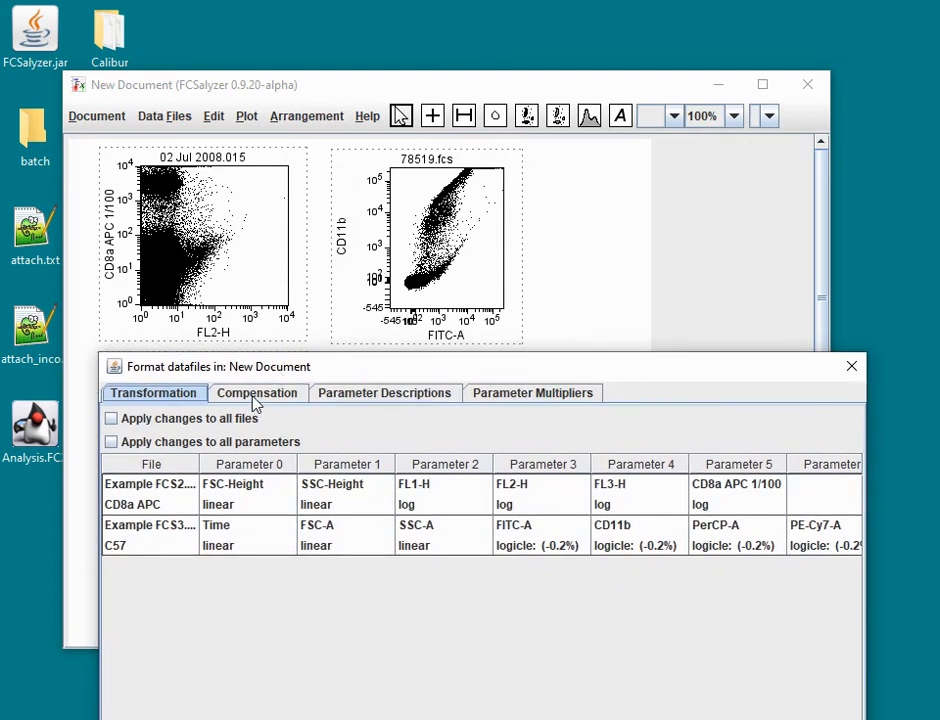
{"action": "left_click", "coordinate": [255, 396]}
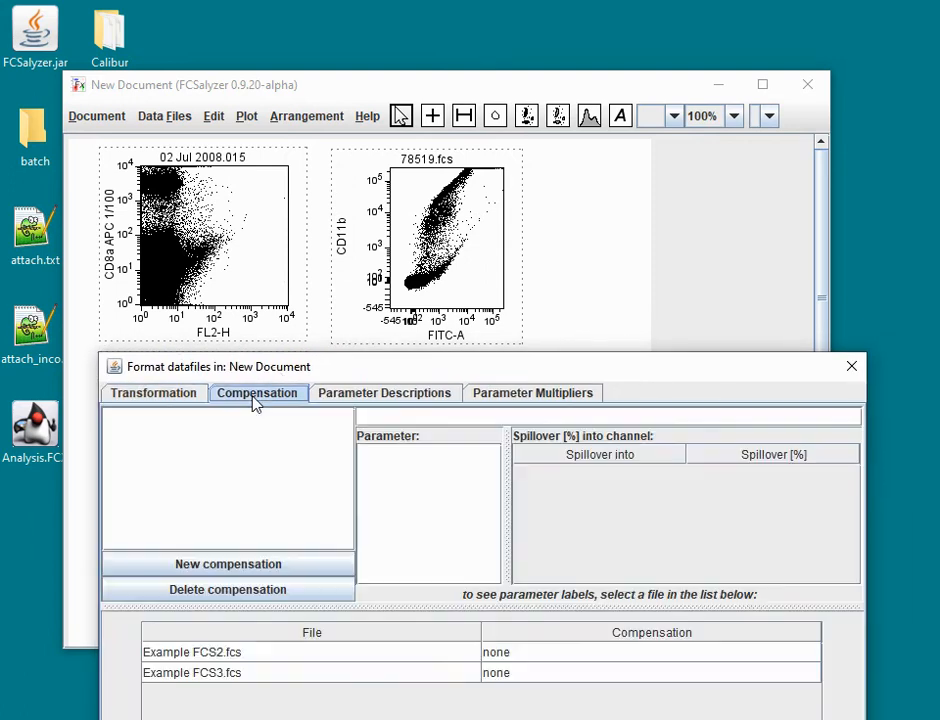
- Create a compensation named "comp FCS3" from the parameters of Example FCS3.fcs and assign it to that file
{"action": "left_click", "coordinate": [420, 678]}
{"action": "left_click", "coordinate": [322, 566]}
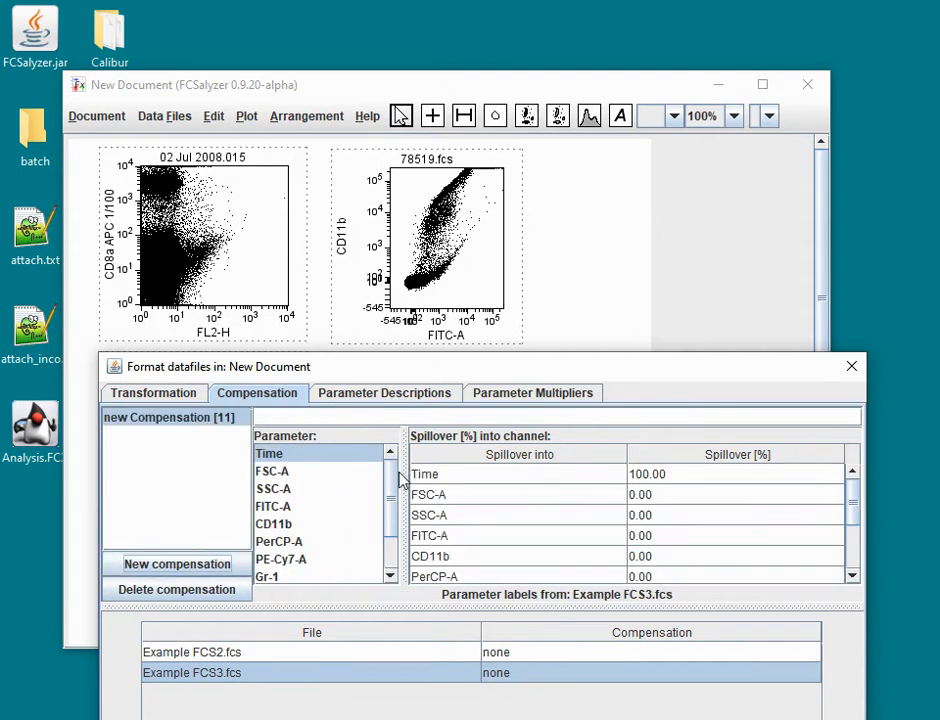
{"action": "left_click_drag", "start_coordinate": [394, 487], "coordinate": [390, 525]}
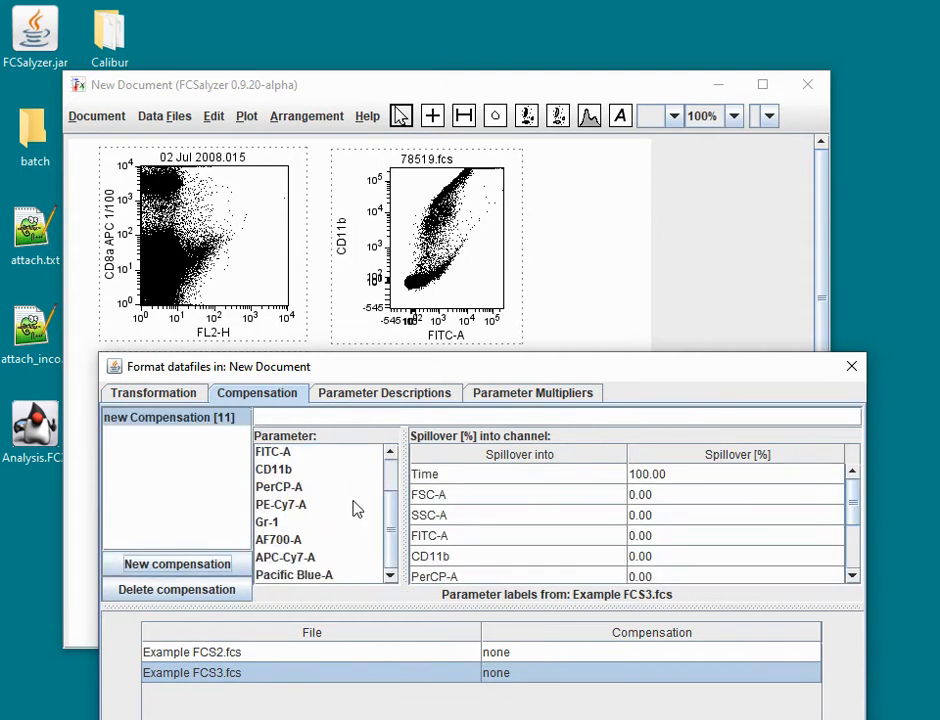
{"action": "left_click", "coordinate": [281, 418]}
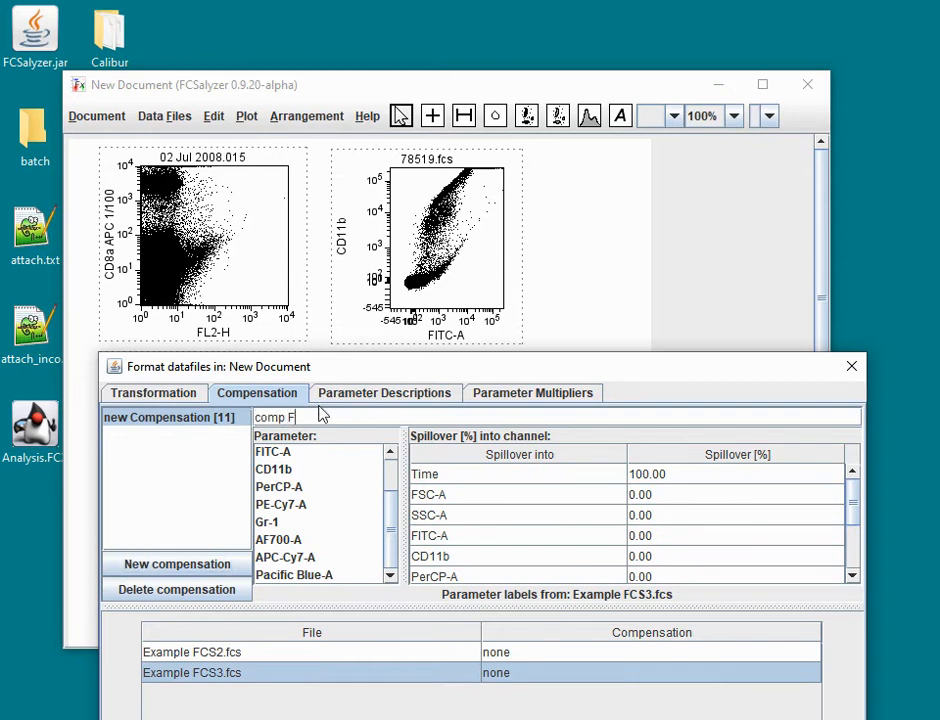
{"action": "key", "text": "Return"}
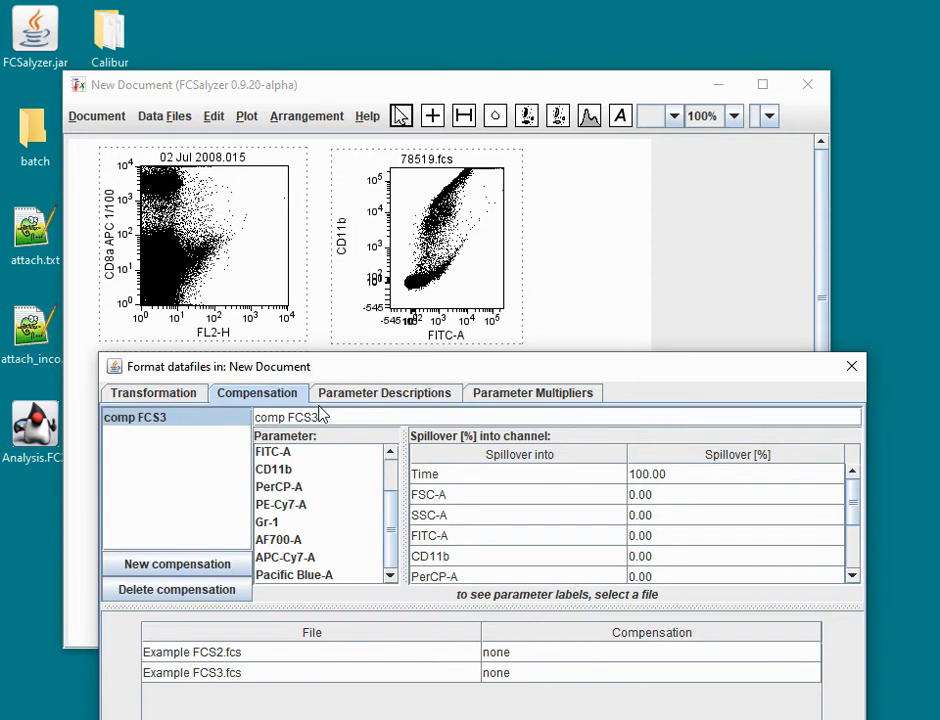
{"action": "left_click", "coordinate": [209, 421]}
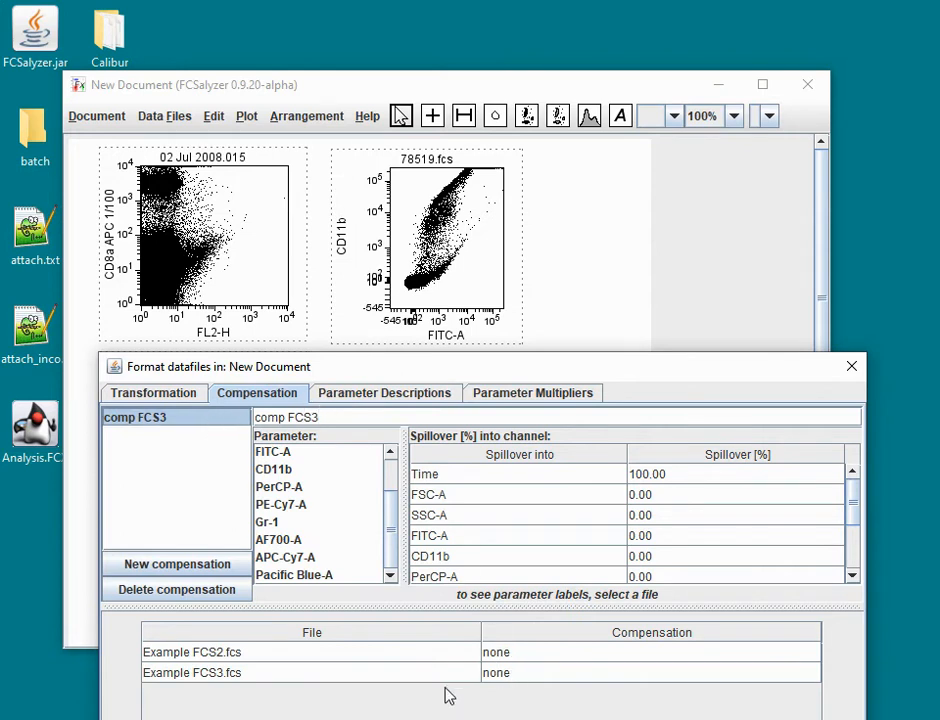
{"action": "left_click", "coordinate": [539, 673]}
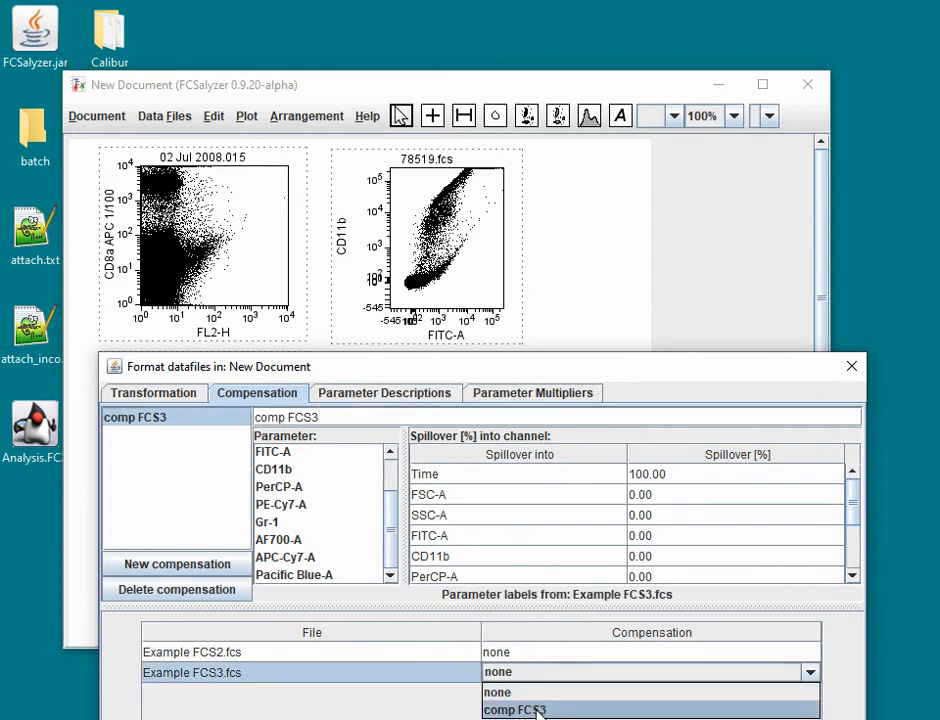
{"action": "left_click", "coordinate": [538, 710]}
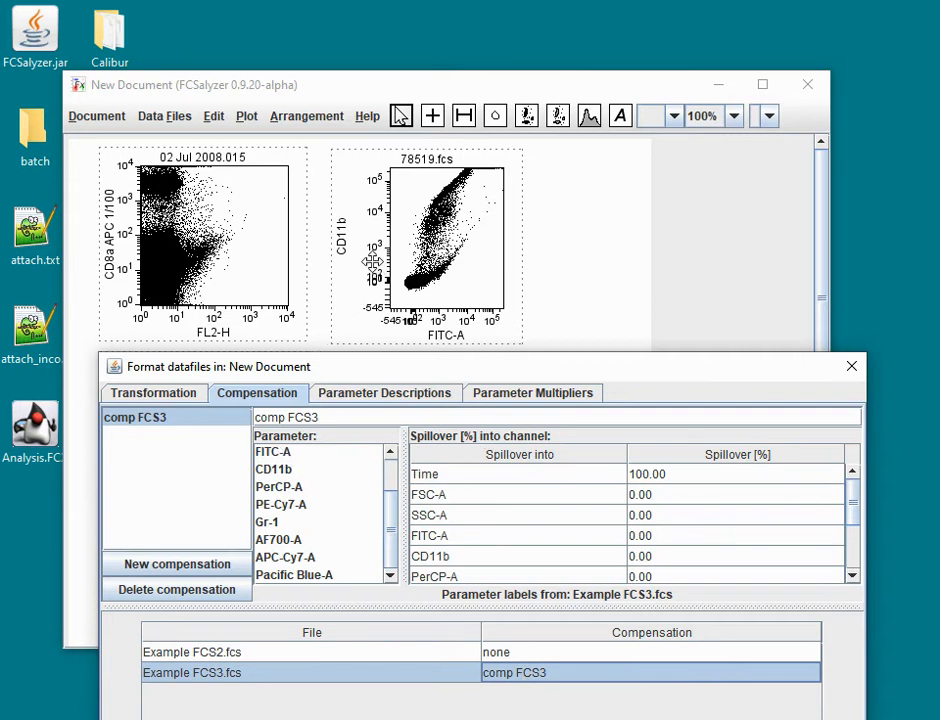
- Set the spillover of CD11b into FITC-A to 2.56% in the comp FCS3 compensation
{"action": "left_click", "coordinate": [290, 469]}
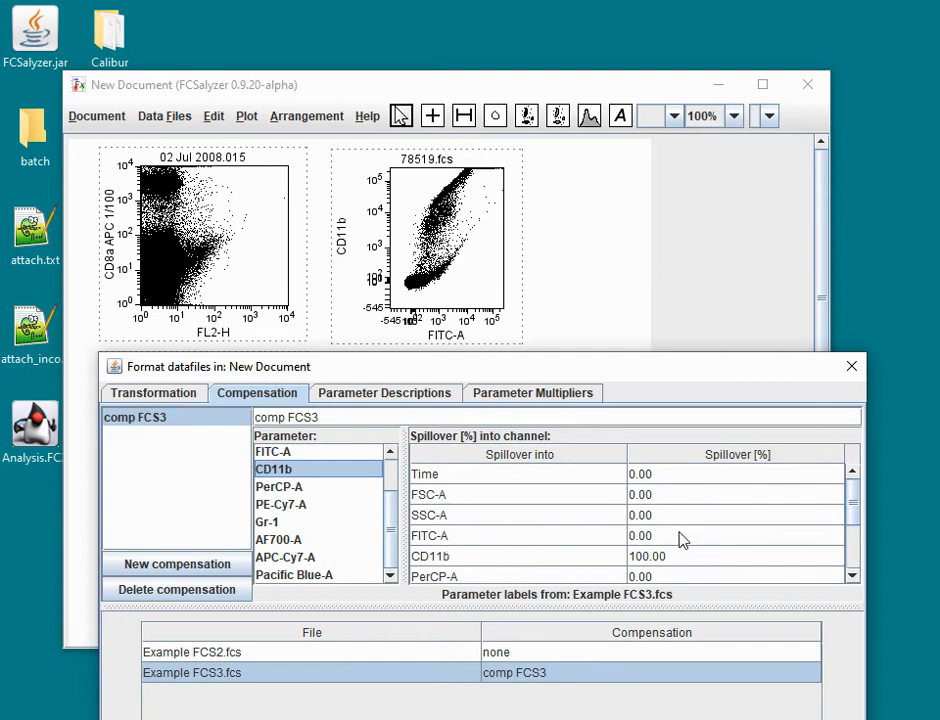
{"action": "left_click", "coordinate": [764, 538]}
{"action": "mouse_move", "coordinate": [688, 541]}
{"action": "left_mouse_down"}
{"action": "mouse_move", "coordinate": [707, 539]}
{"action": "mouse_move", "coordinate": [684, 541]}
{"action": "mouse_move", "coordinate": [694, 541]}
{"action": "left_mouse_up"}
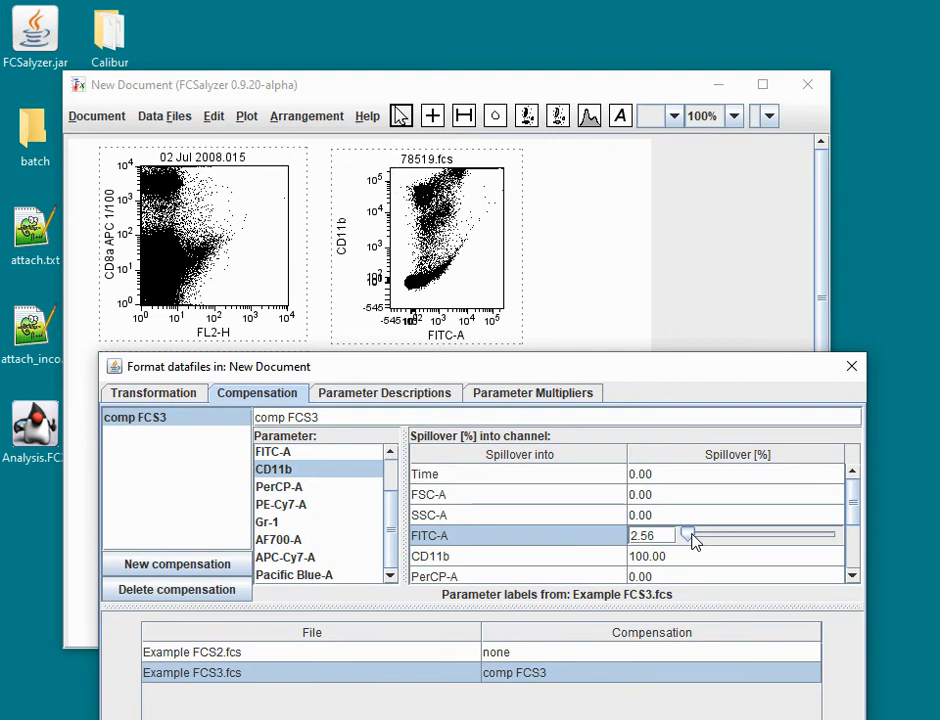
{"action": "left_click", "coordinate": [577, 545]}
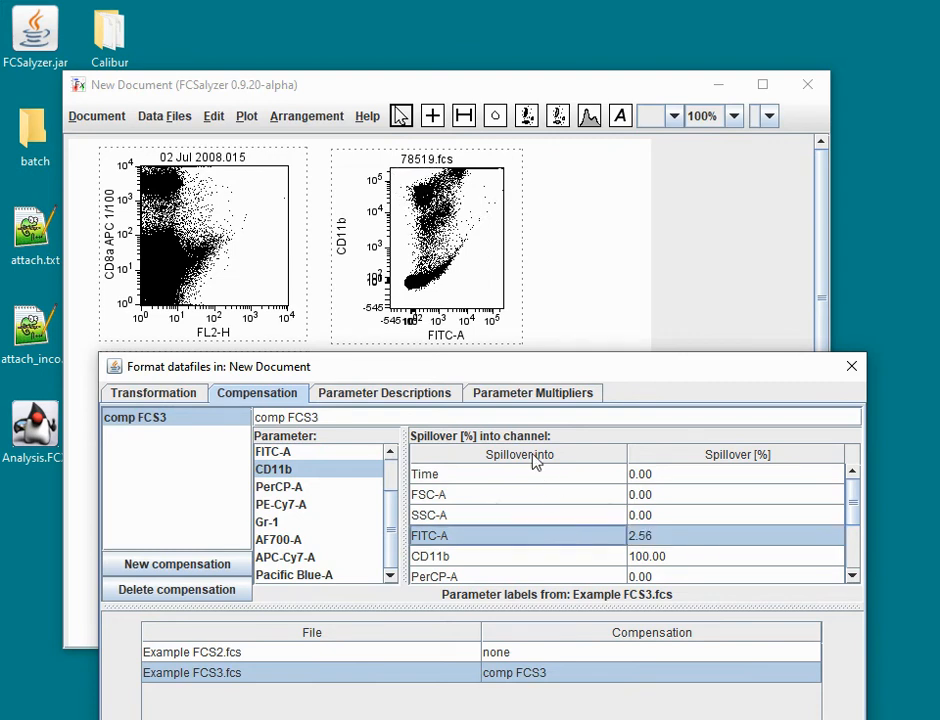
- Set the spillover of FITC-A into CD11b to 18.59% in the comp FCS3 compensation
{"action": "left_click", "coordinate": [303, 454]}
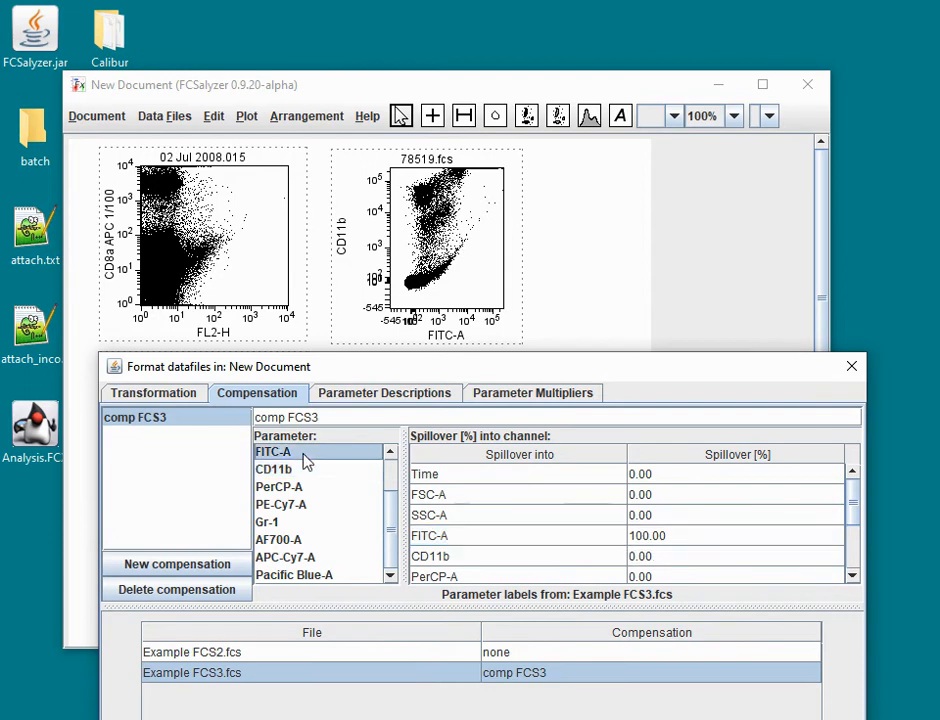
{"action": "left_click", "coordinate": [636, 558]}
{"action": "left_click_drag", "start_coordinate": [684, 558], "coordinate": [713, 571]}
{"action": "left_click", "coordinate": [548, 568]}
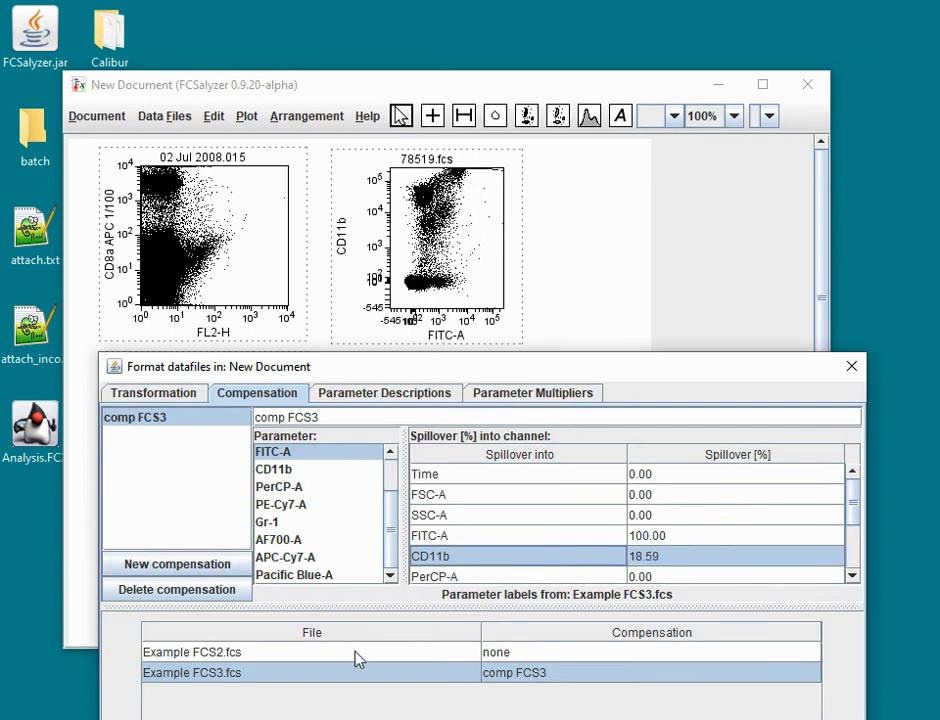
- Review comp FCS3 with the parameter labels of Example FCS2.fcs and try to assign that compensation to the file
{"action": "left_click", "coordinate": [318, 655]}
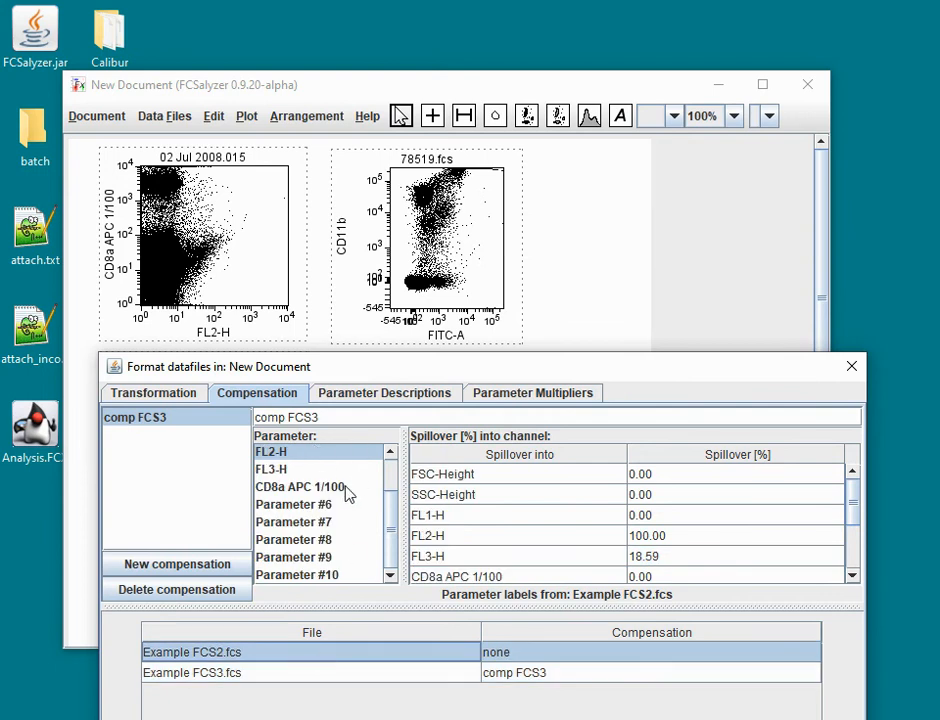
{"action": "scroll", "coordinate": [390, 494], "scroll_direction": "up", "scroll_amount": 1}
{"action": "left_click_drag", "start_coordinate": [393, 489], "coordinate": [393, 548]}
{"action": "left_click", "coordinate": [589, 659]}
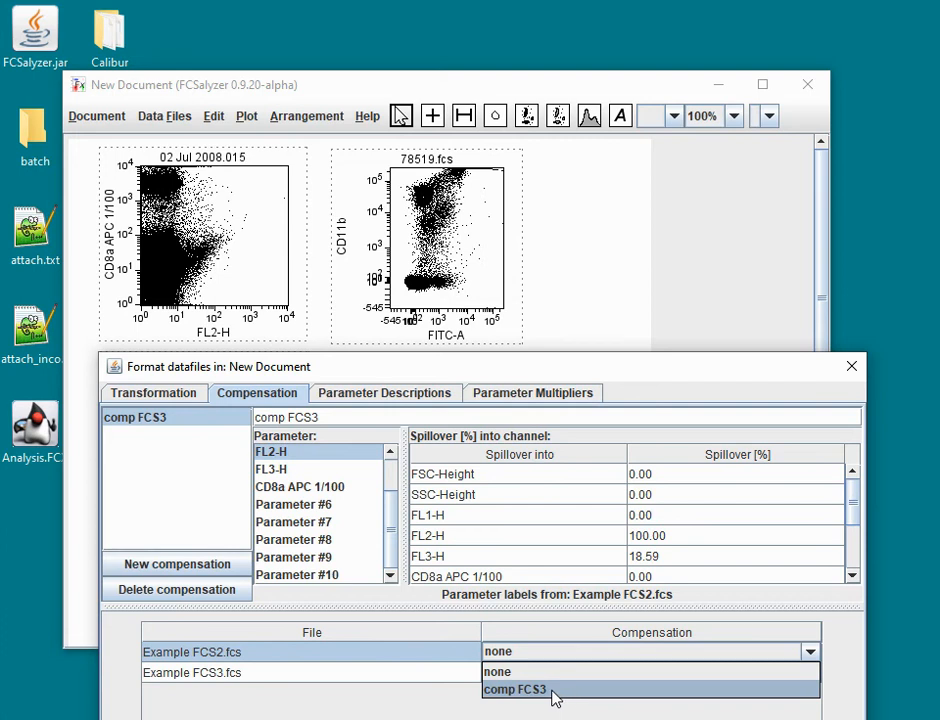
{"action": "left_click", "coordinate": [555, 690]}
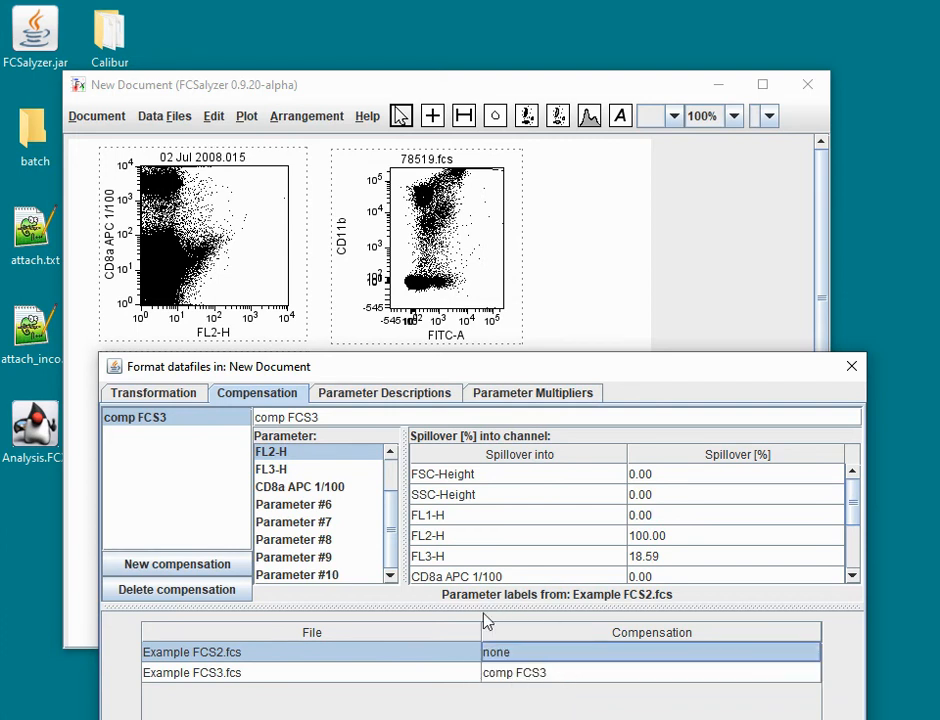
- Create a compensation named "comp FCS2" from the parameters of Example FCS2.fcs and assign it to that file
{"action": "left_click", "coordinate": [208, 563]}
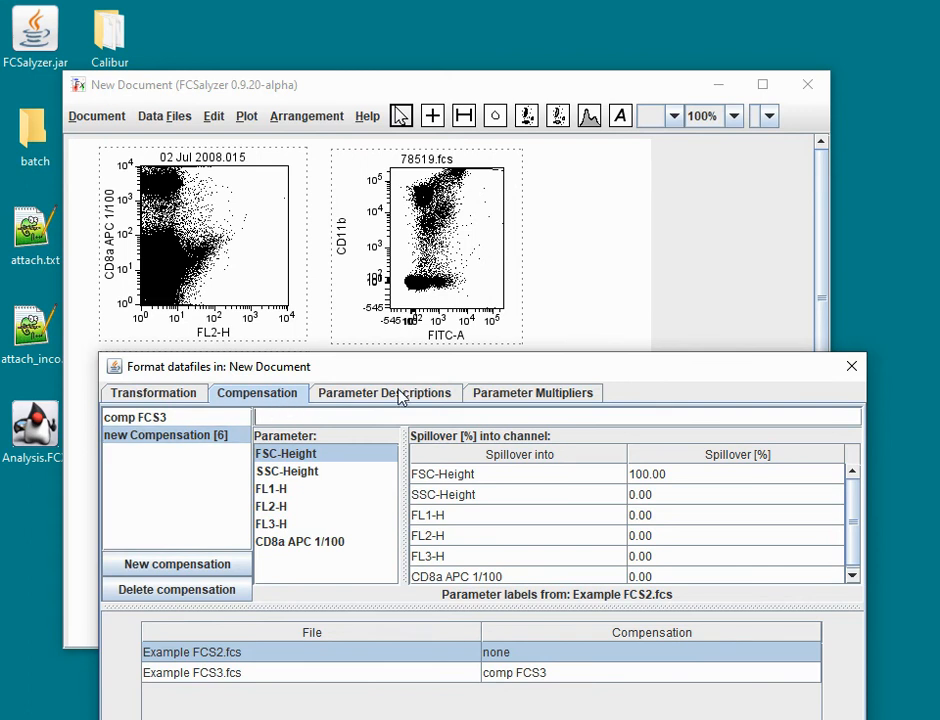
{"action": "type", "text": "comp FCS2"}
{"action": "key", "text": "Return"}
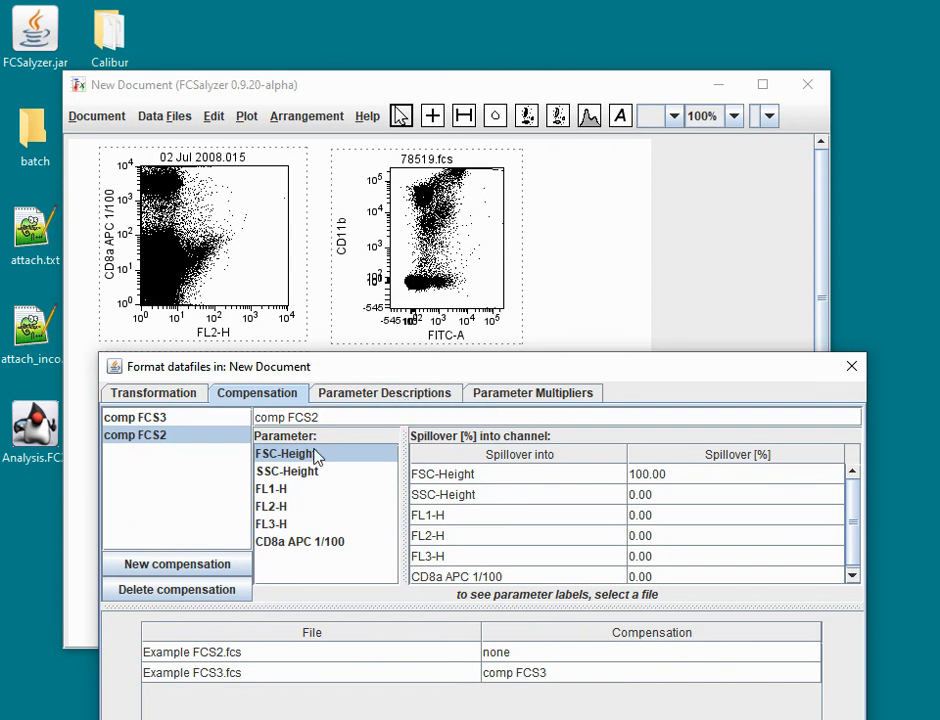
{"action": "left_click", "coordinate": [210, 441]}
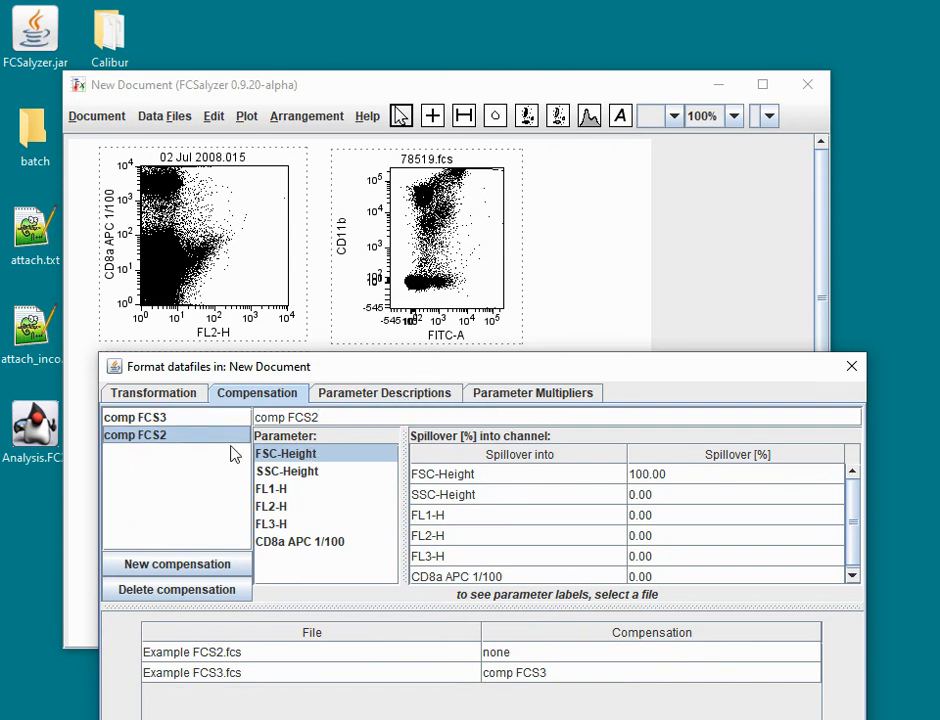
{"action": "left_click", "coordinate": [530, 654]}
{"action": "left_click", "coordinate": [555, 707]}
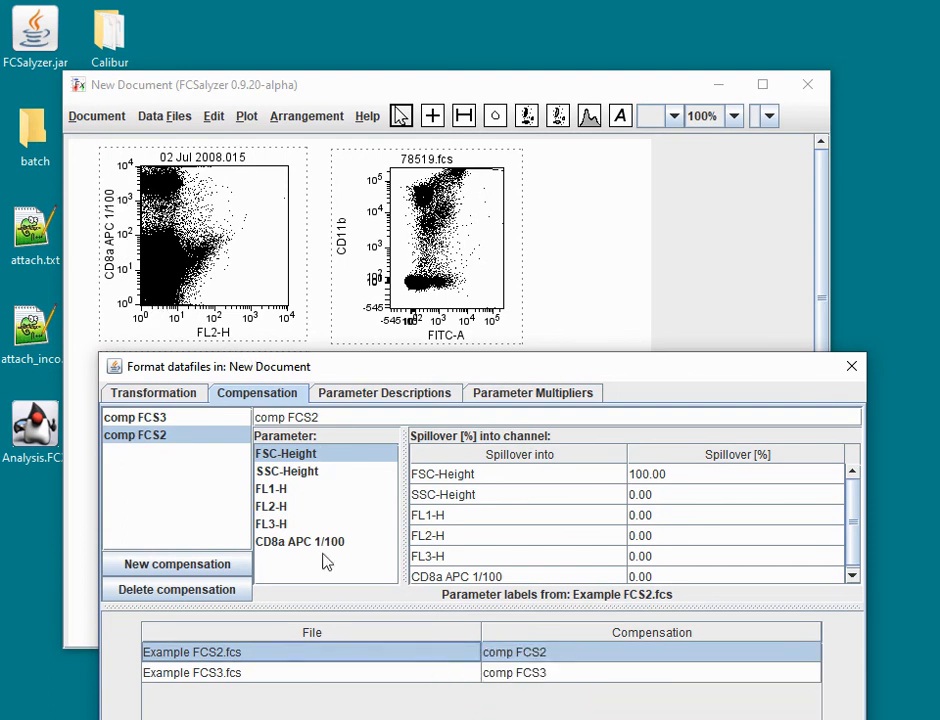
- Gradually raise the spillover of CD8a APC 1/100 into FL2-H to 0.19% in the comp FCS2 compensation
{"action": "left_click", "coordinate": [380, 543]}
{"action": "left_click", "coordinate": [672, 546]}
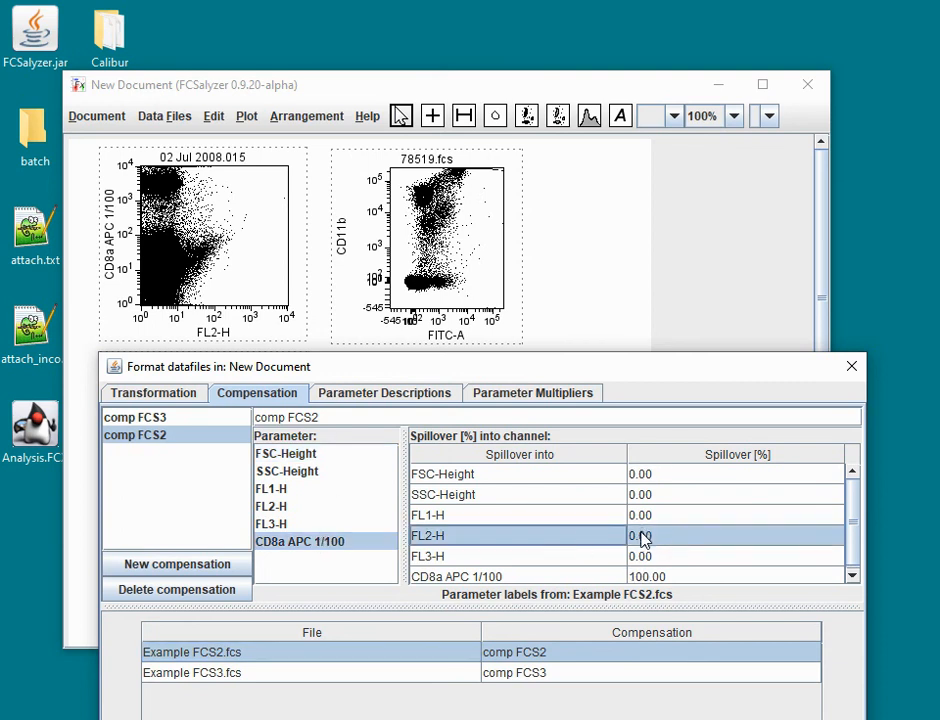
{"action": "left_click", "coordinate": [680, 534]}
{"action": "left_click_drag", "start_coordinate": [684, 533], "coordinate": [688, 540]}
{"action": "key", "text": "Right"}
{"action": "key", "text": "Right"}
{"action": "key", "text": "Right"}
{"action": "key", "text": "Right"}
{"action": "key", "text": "Right"}
{"action": "key", "text": "Right"}
{"action": "key", "text": "Right"}
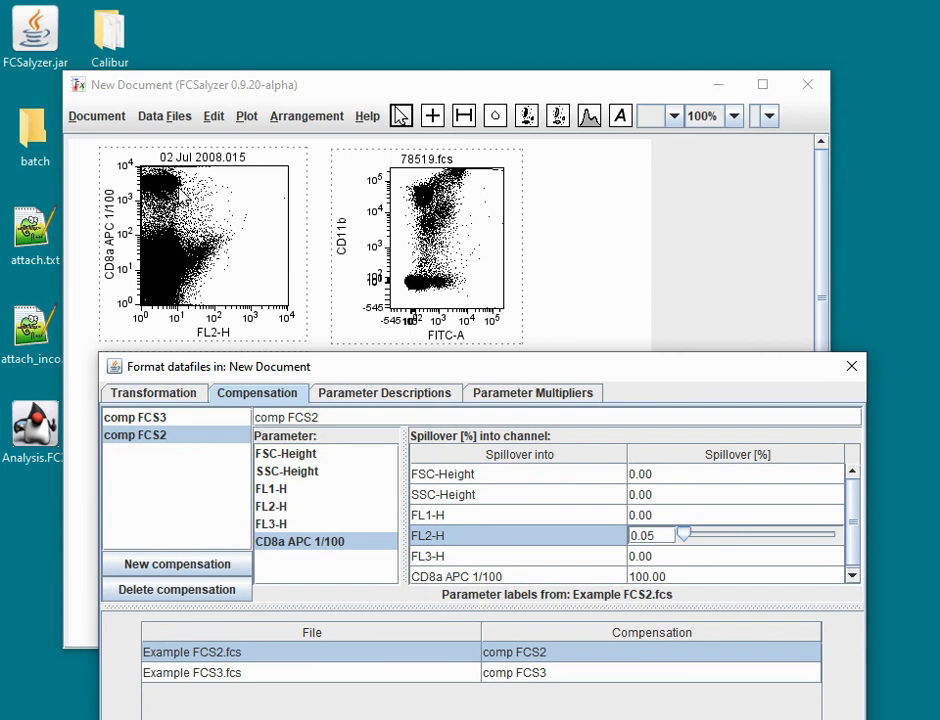
{"action": "key", "text": "Right"}
{"action": "key", "text": "Right"}
{"action": "key", "text": "Right"}
{"action": "key", "text": "Right"}
{"action": "key", "text": "Right"}
{"action": "key", "text": "Right"}
{"action": "key", "text": "Right"}
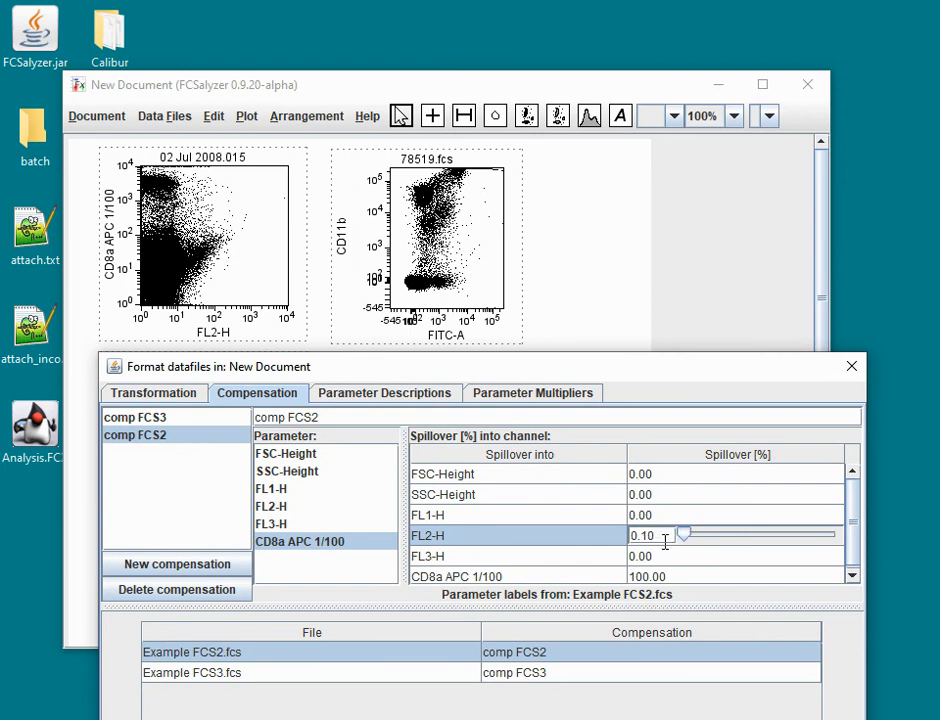
{"action": "key", "text": "Right"}
{"action": "key", "text": "Right"}
{"action": "key", "text": "Right"}
{"action": "key", "text": "Right"}
{"action": "key", "text": "Right"}
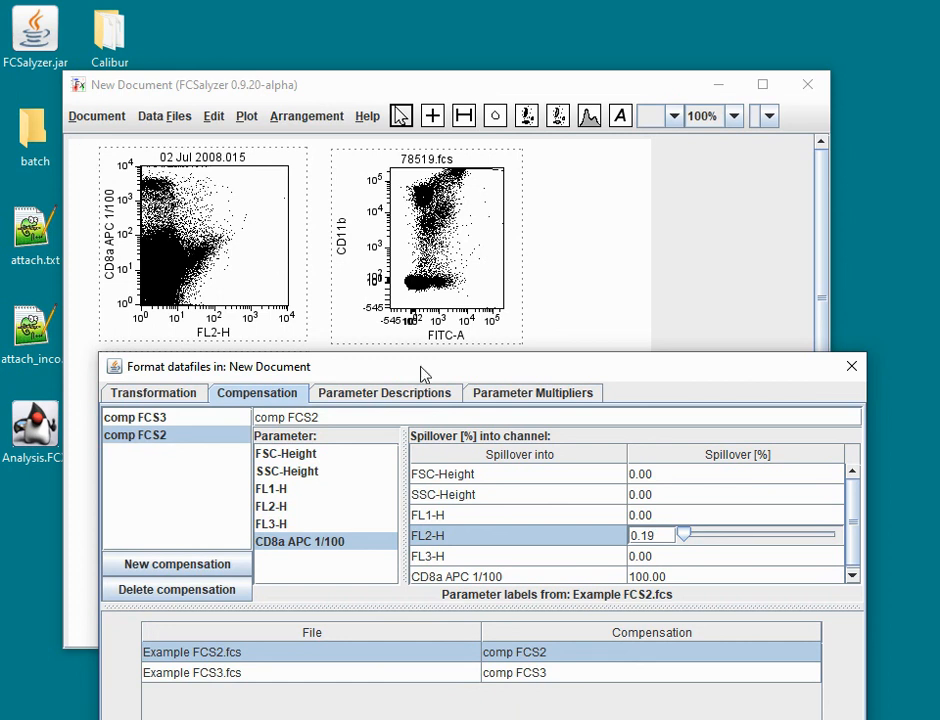
- Reset the spillover of CD8a APC 1/100 into FL2-H to 0.00% in the comp FCS2 compensation
{"action": "key", "text": "Left"}
{"action": "key", "text": "Left"}
{"action": "key", "text": "Left"}
{"action": "key", "text": "Left"}
{"action": "key", "text": "Left"}
{"action": "key", "text": "Left"}
{"action": "key", "text": "Left"}
{"action": "key", "text": "Left"}
{"action": "key", "text": "Left"}
{"action": "key", "text": "Left"}
{"action": "key", "text": "Left"}
{"action": "key", "text": "Left"}
{"action": "key", "text": "Left"}
{"action": "key", "text": "Left"}
{"action": "key", "text": "Left"}
{"action": "key", "text": "Left"}
{"action": "key", "text": "Left"}
{"action": "key", "text": "Left"}
{"action": "key", "text": "Left"}
{"action": "key", "text": "Left"}
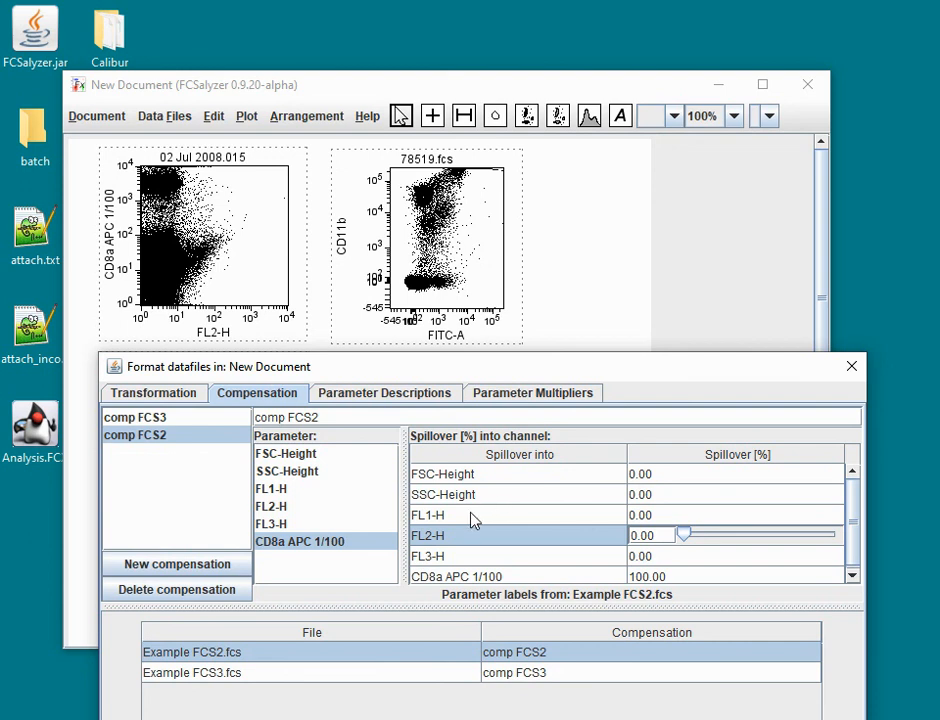
{"action": "left_click", "coordinate": [461, 536]}
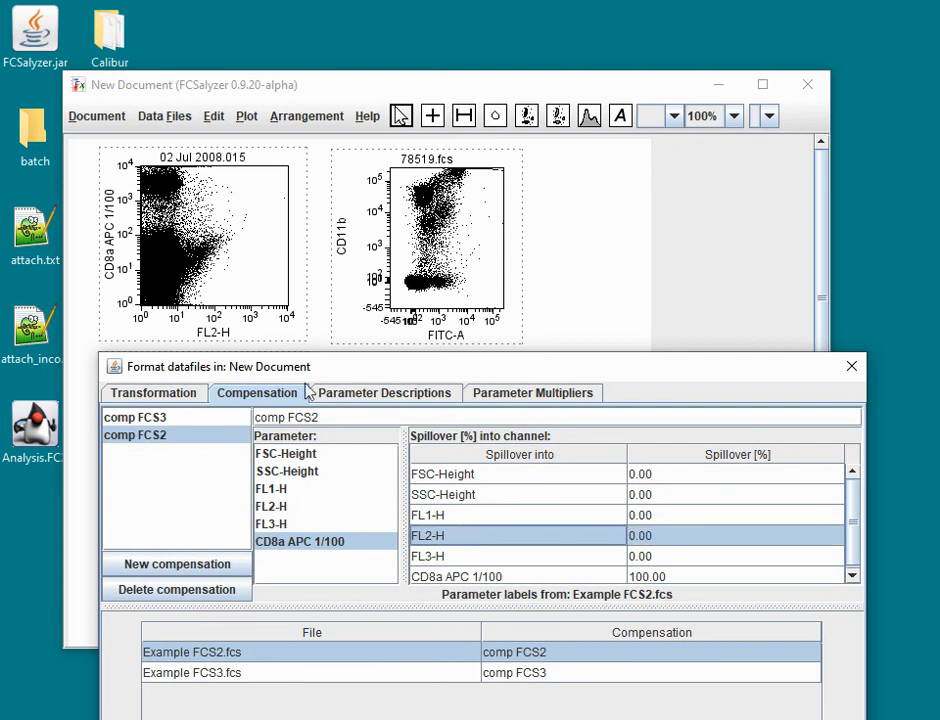
- Delete the comp FCS2 and comp FCS3 compensations and close the data file formatting dialog
{"action": "left_click", "coordinate": [138, 434]}
{"action": "left_click", "coordinate": [215, 592]}
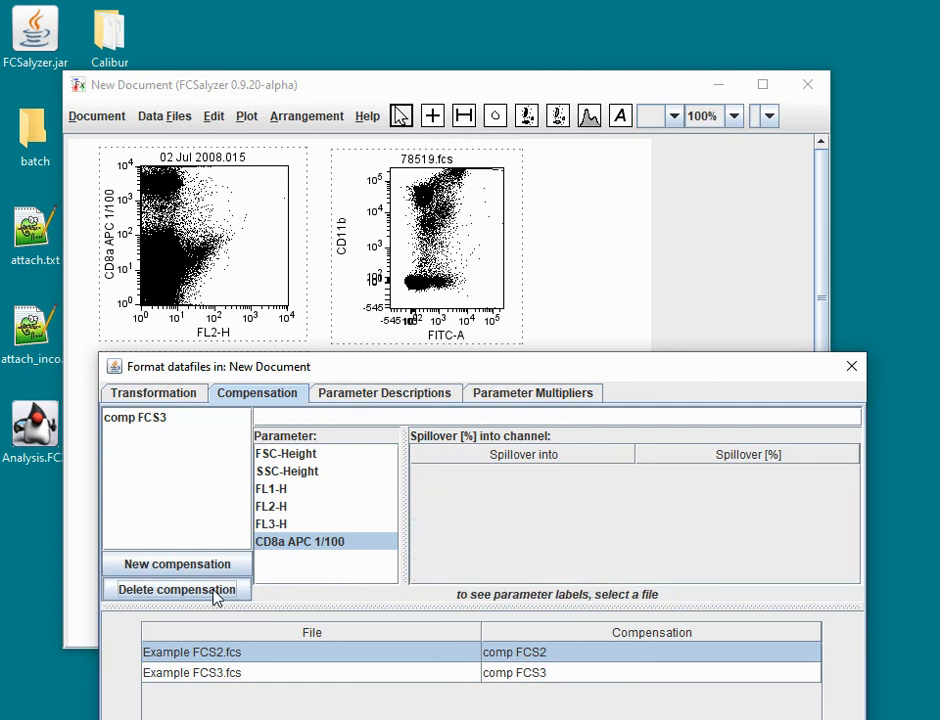
{"action": "left_click", "coordinate": [153, 419]}
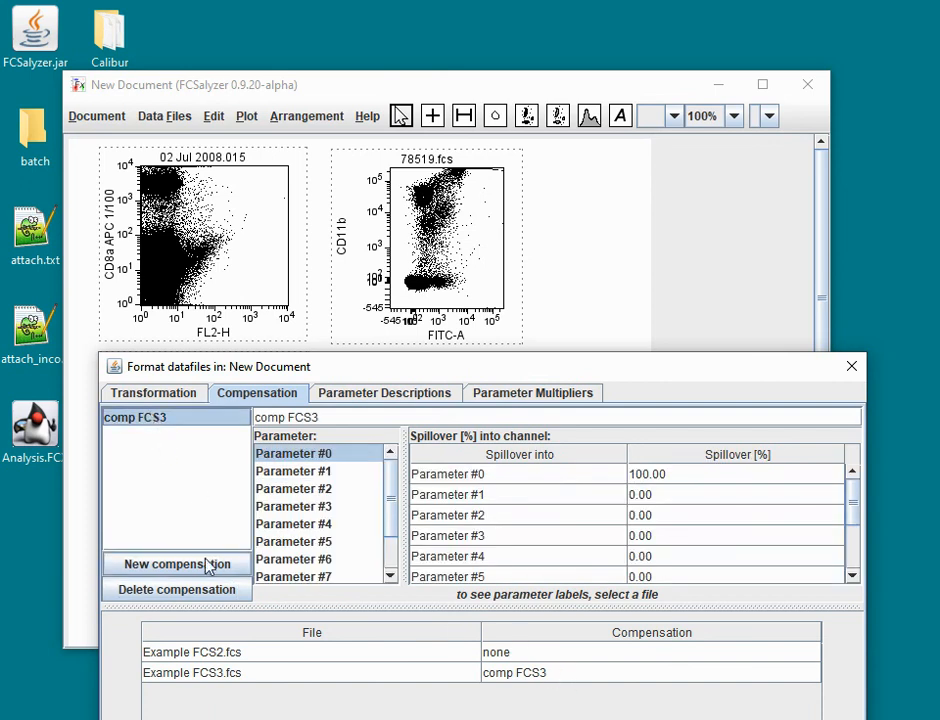
{"action": "left_click", "coordinate": [203, 592]}
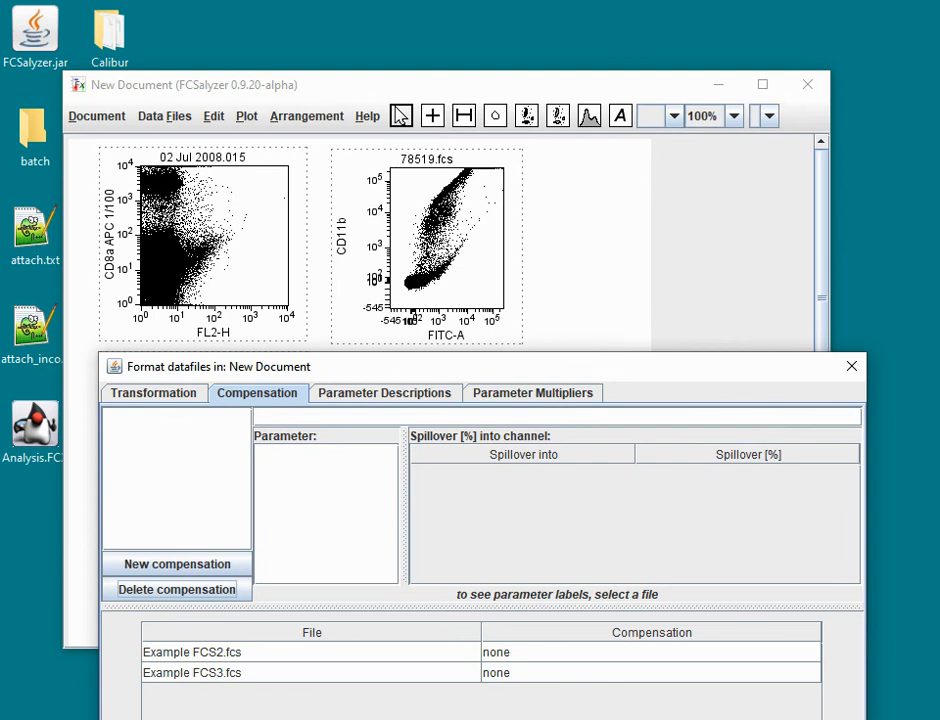
{"action": "left_click", "coordinate": [812, 718]}
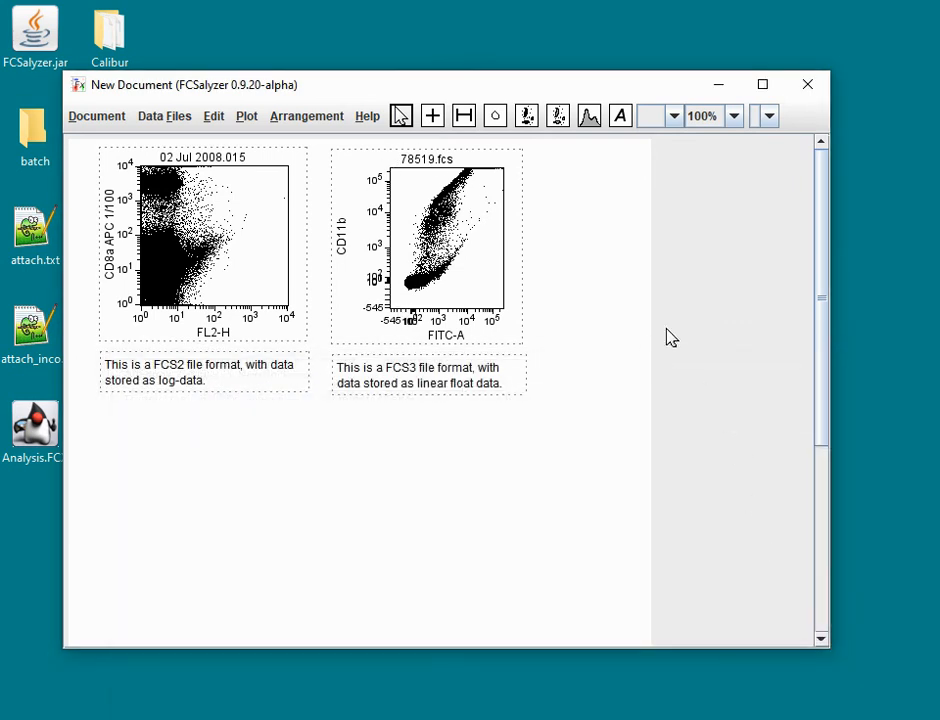